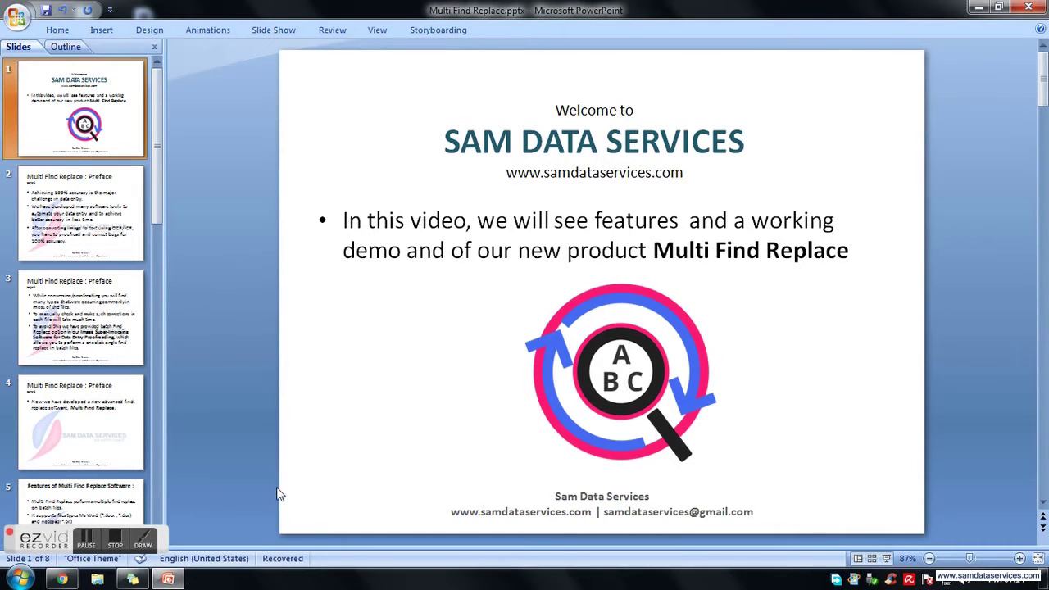
Read through the presentation slides covering the Multi Find Replace preface, features and interface screenshot
click(59, 243)
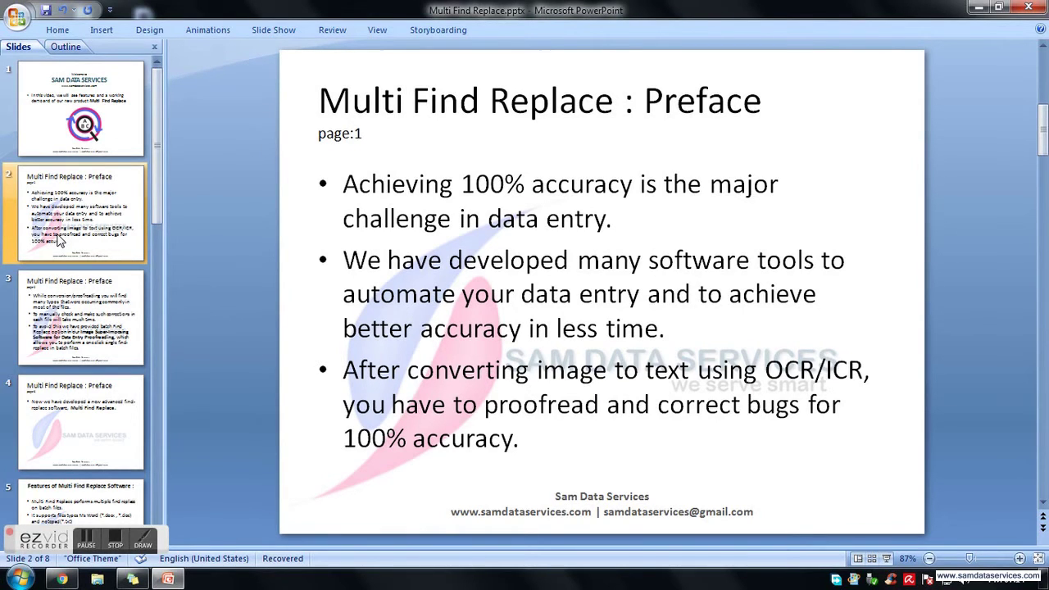
click(97, 300)
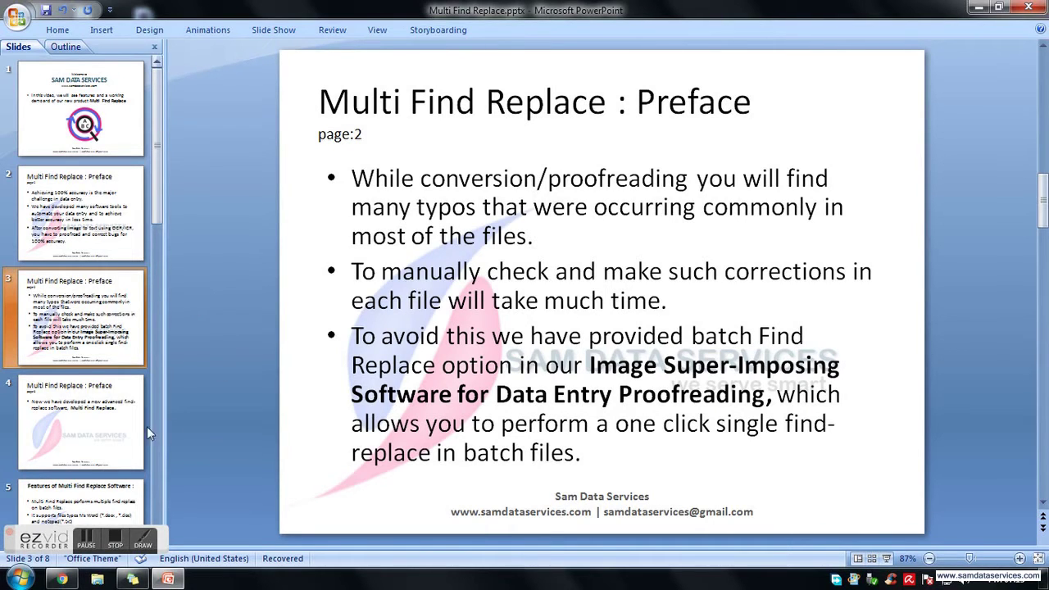
click(113, 436)
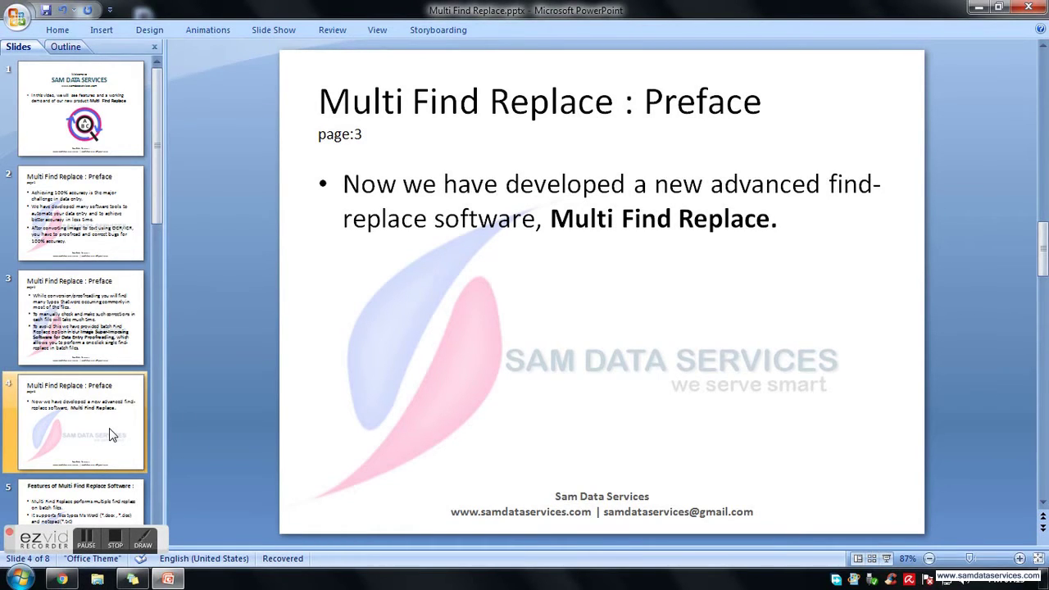
click(105, 503)
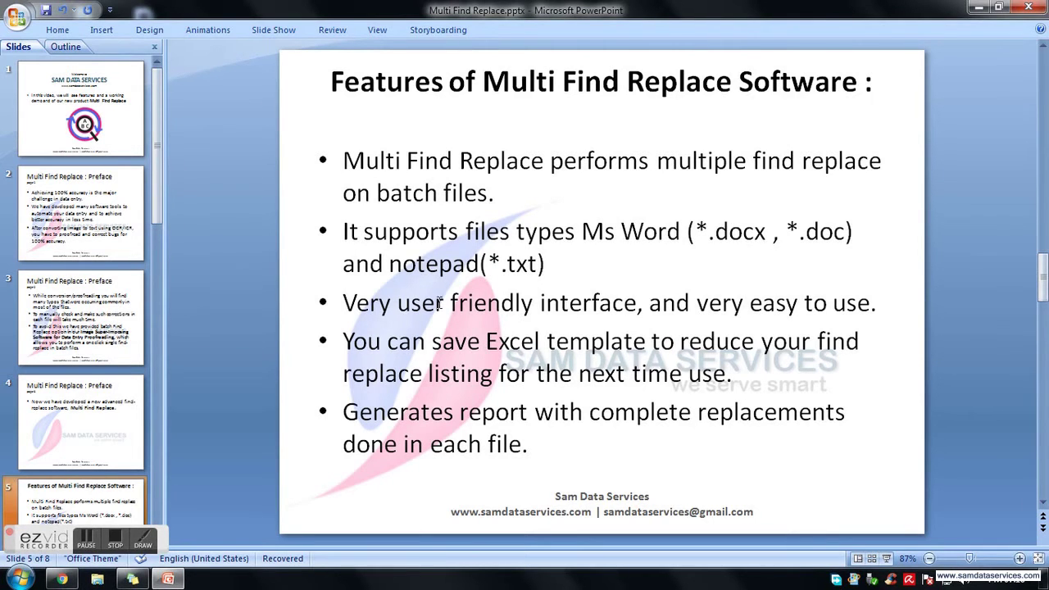
scroll(57, 443, down, 2)
click(77, 496)
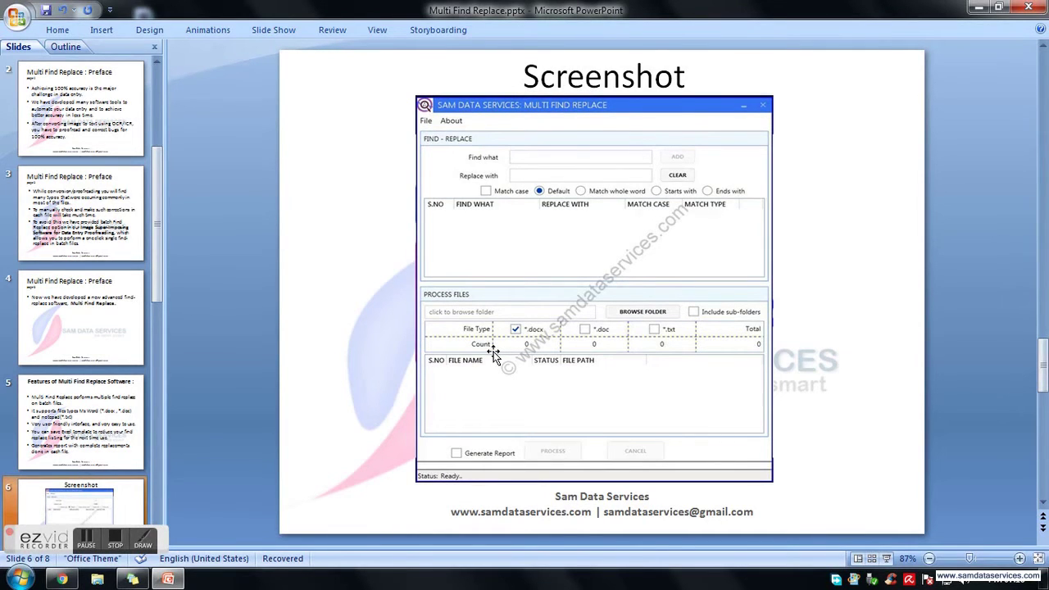
scroll(65, 292, down, 3)
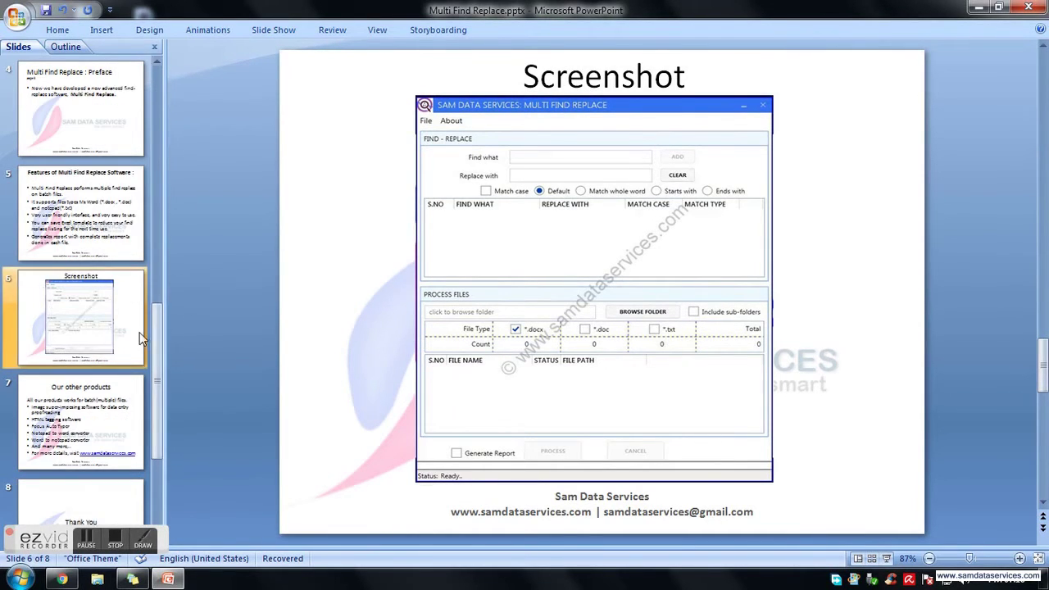
Minimize the presentation, launch Multi Find Replace from the desktop and move its window clear of the desktop shortcuts
click(988, 6)
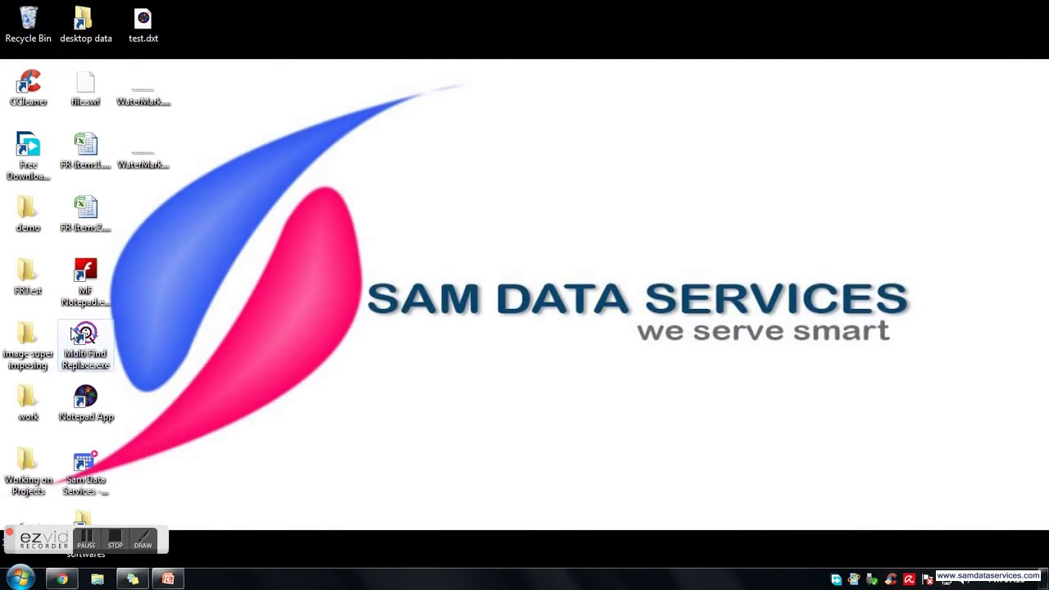
double_click(87, 343)
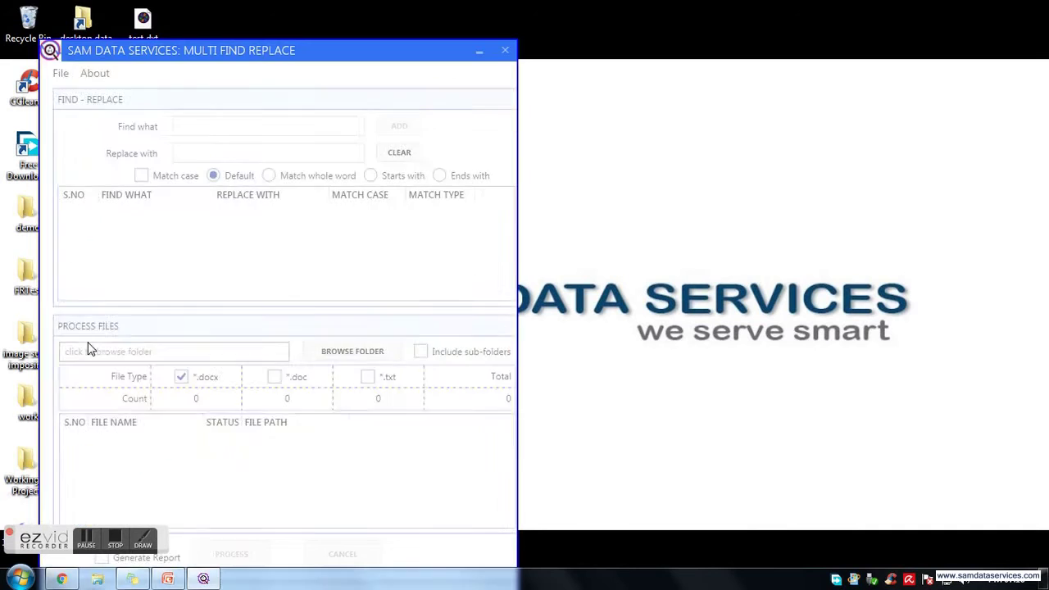
drag(397, 64, 632, 28)
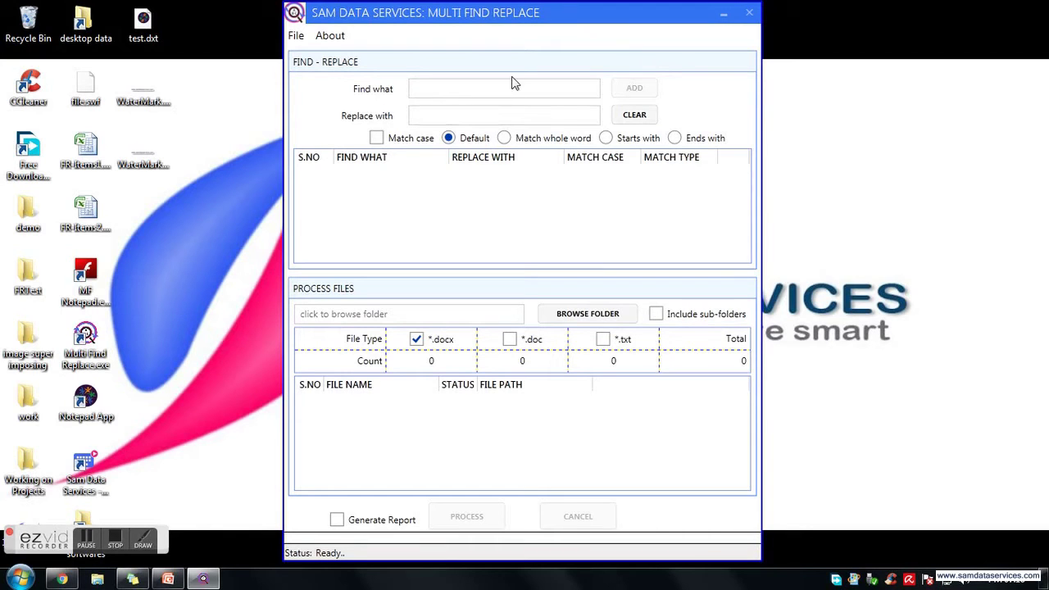
click(531, 85)
click(482, 111)
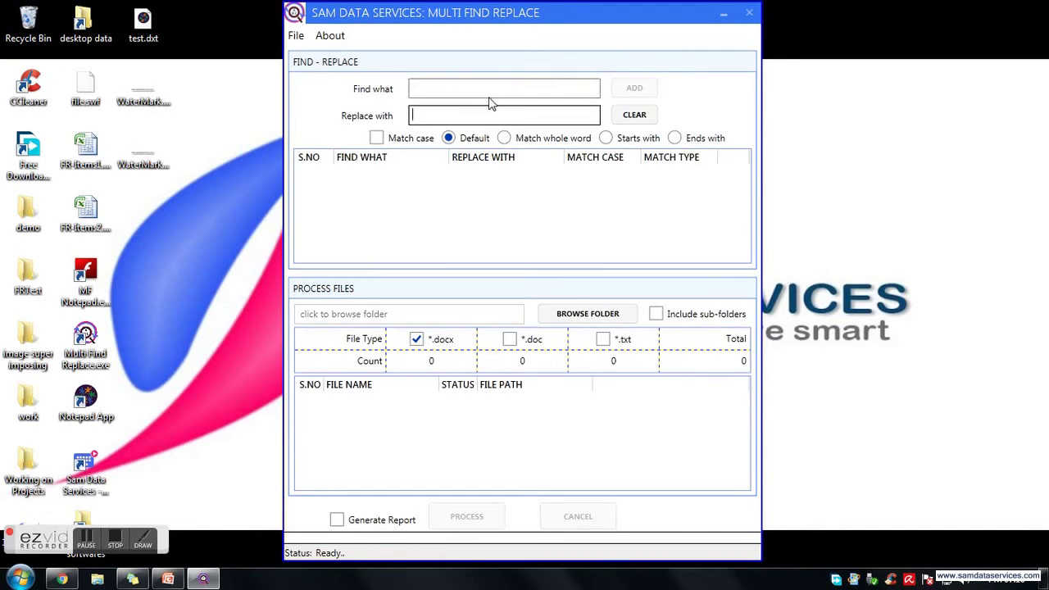
click(494, 85)
click(480, 112)
click(478, 87)
click(472, 117)
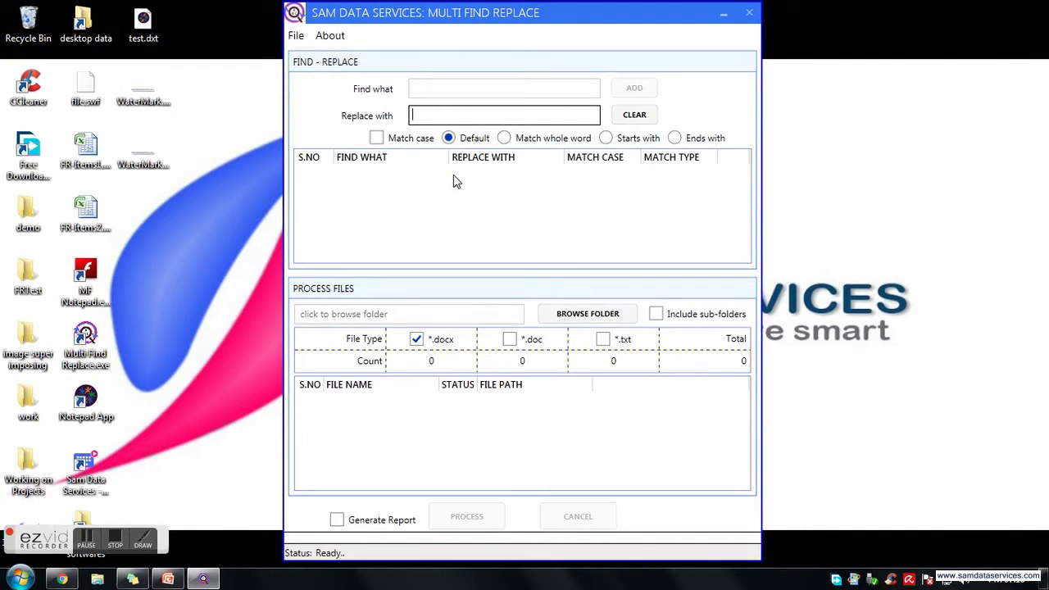
Try out the Match case option and each match type, then return to Default matching without Match case
click(376, 138)
click(376, 138)
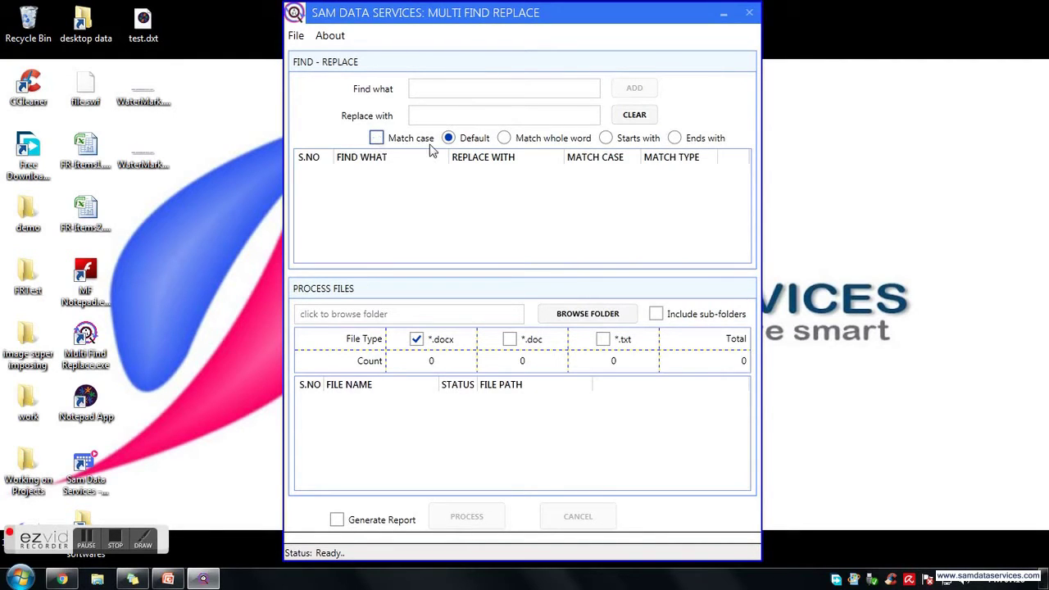
click(504, 138)
click(605, 137)
click(674, 138)
click(606, 137)
click(504, 137)
click(449, 137)
click(454, 90)
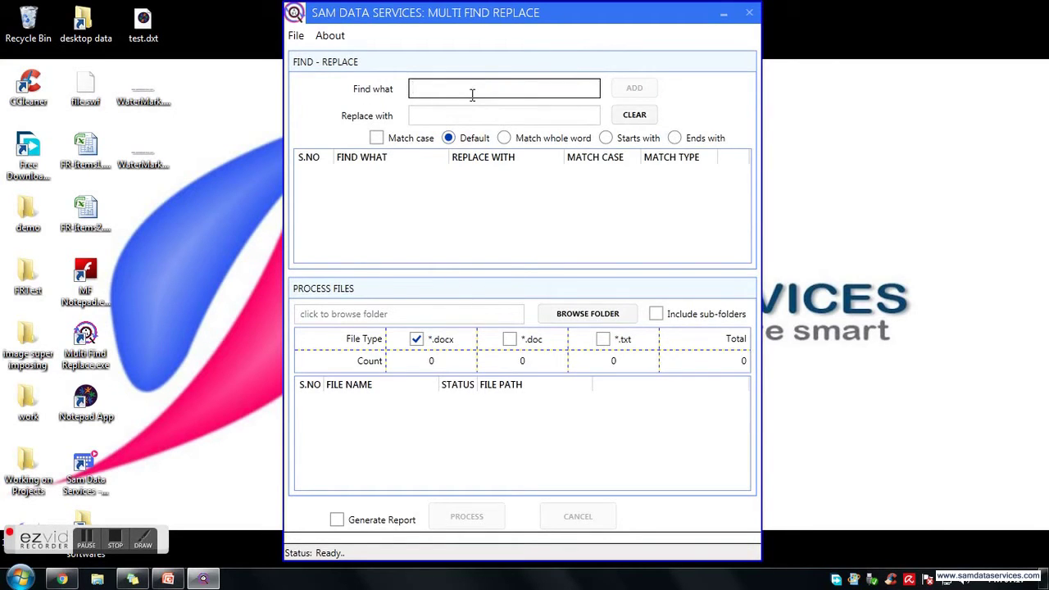
Toggle the *.doc and *.txt file types on and off again, leaving only *.docx selected
click(509, 340)
click(603, 340)
click(510, 341)
click(603, 340)
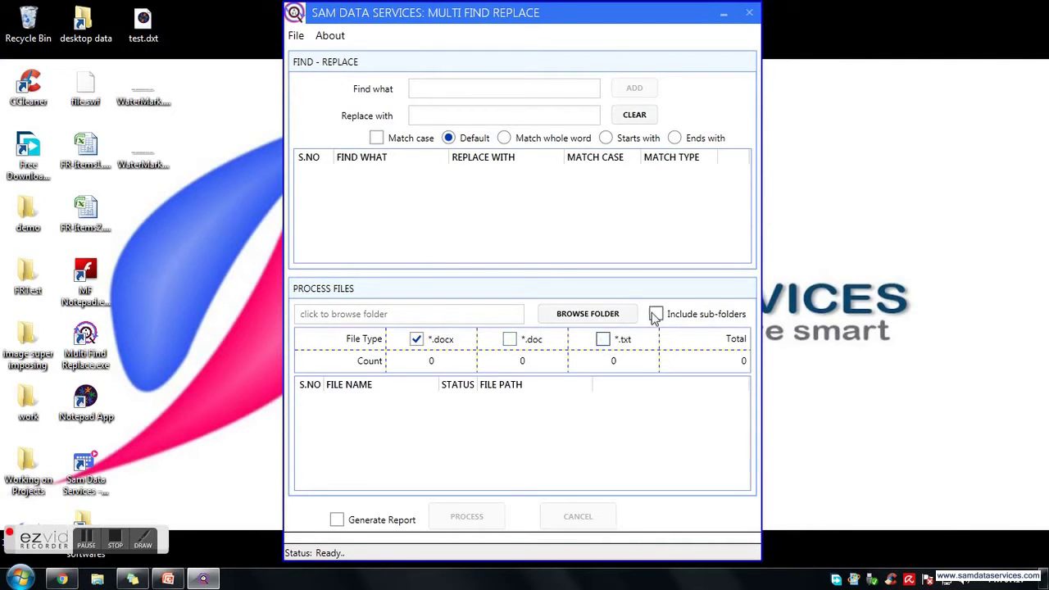
Add a find-replace entry that changes "AND" to "and", with Match case on and Match whole word as the match type
click(489, 90)
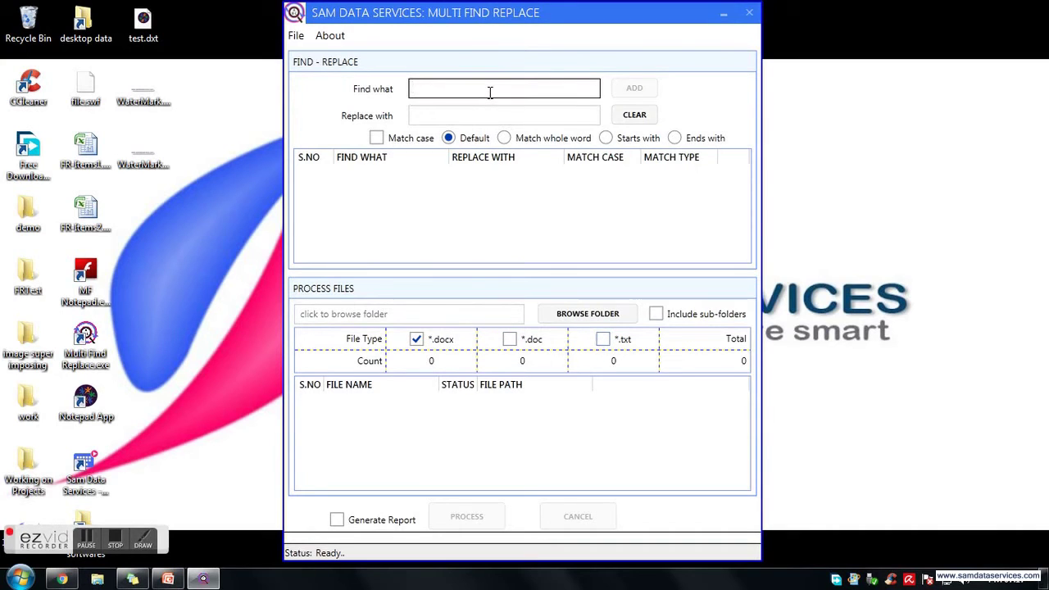
text(A)
key(BackSpace)
key(Tab)
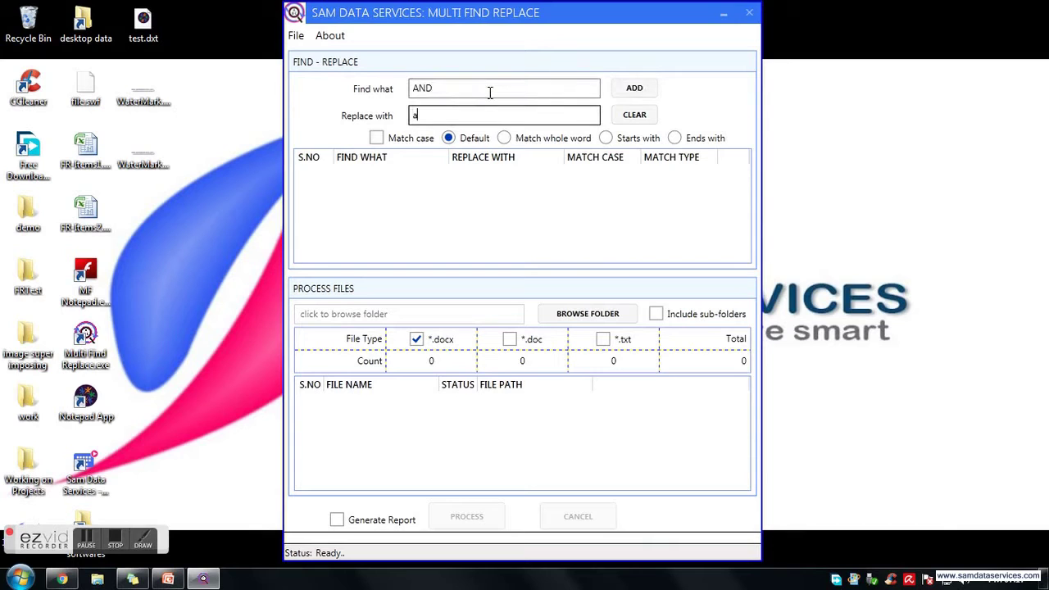
click(425, 140)
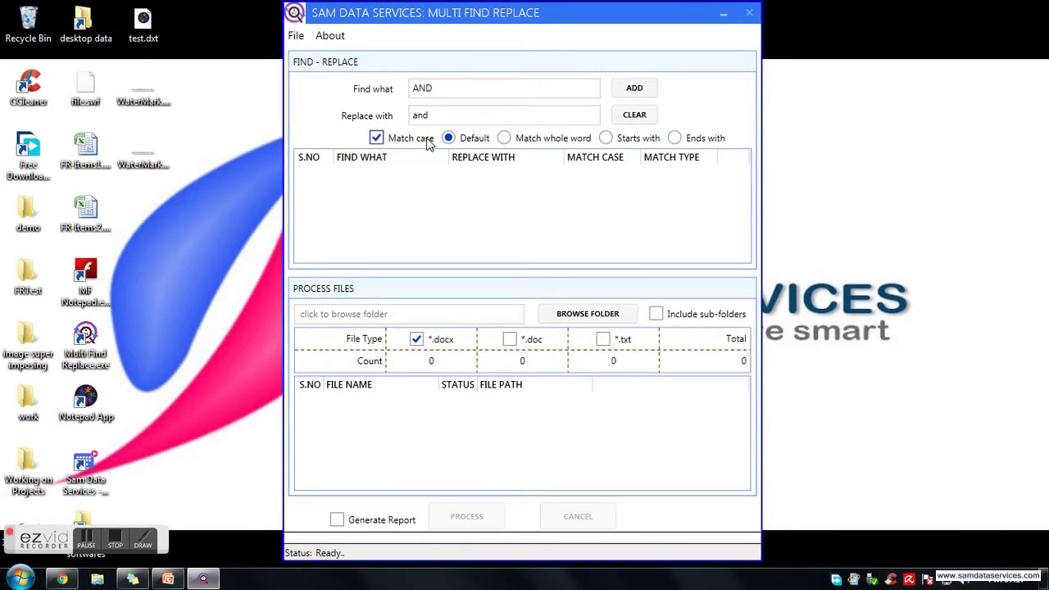
click(529, 138)
click(632, 90)
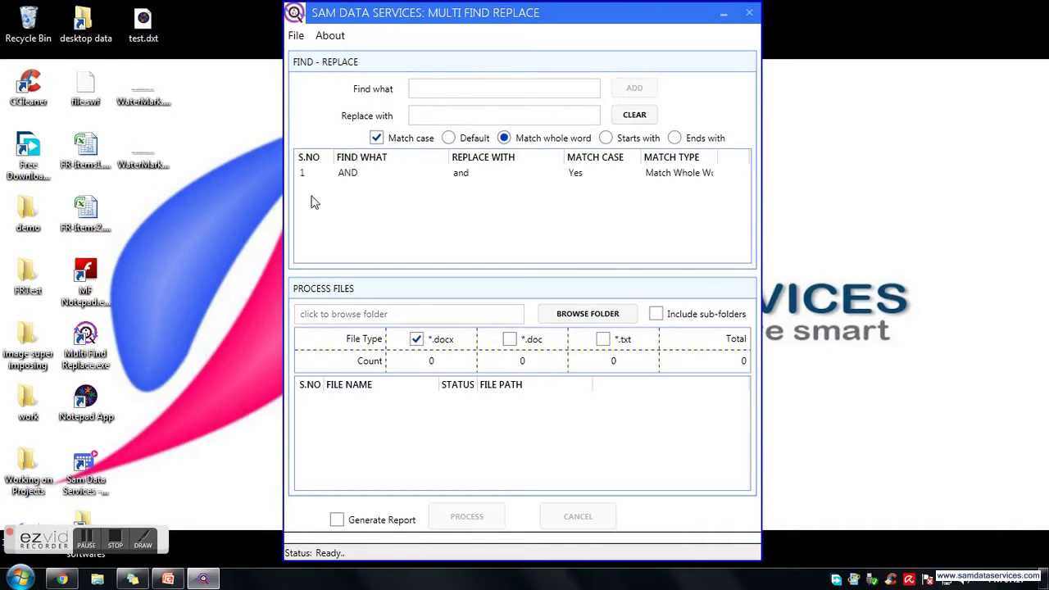
Add a find-replace entry that changes "I" to "i", with Match case off and the Default match type
click(464, 85)
key(Tab)
text(i)
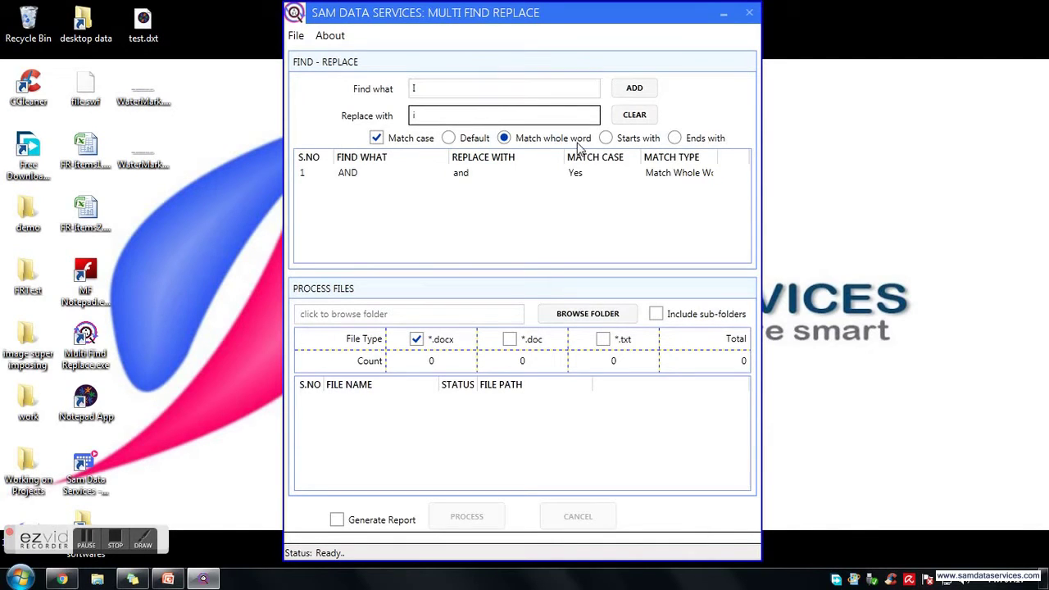
click(477, 143)
click(387, 141)
click(633, 88)
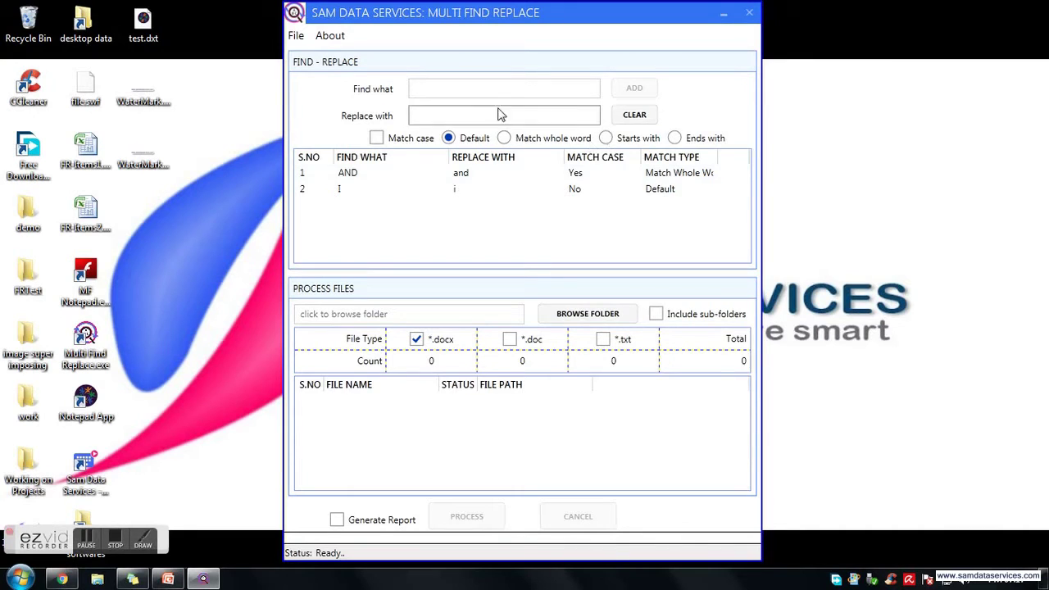
Add a find-replace entry that changes "lg" to "ly" using the Ends with match type
click(519, 87)
text(lg)
key(Tab)
text(ly)
click(679, 137)
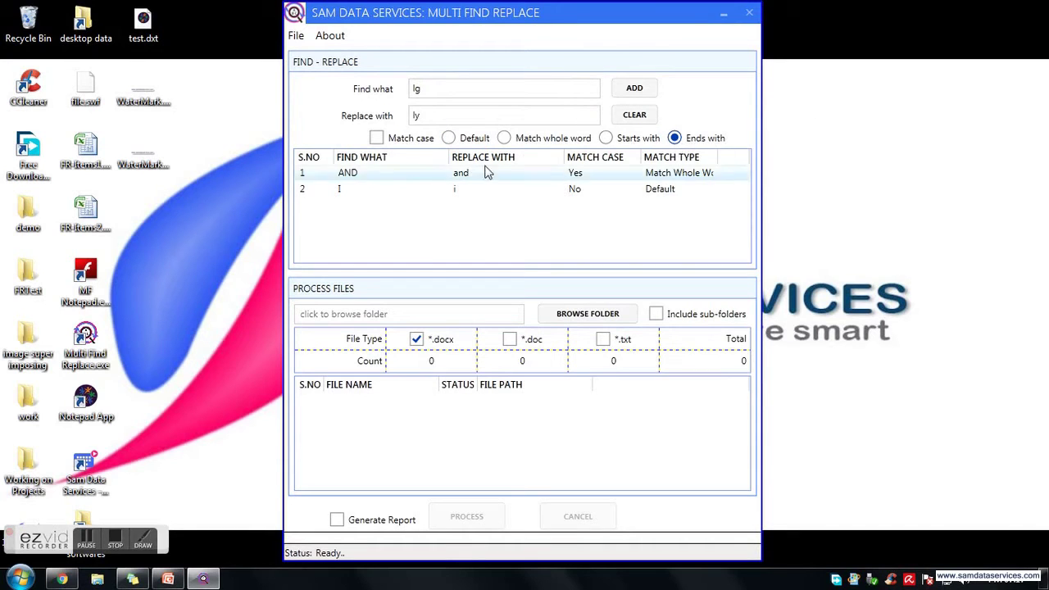
click(634, 87)
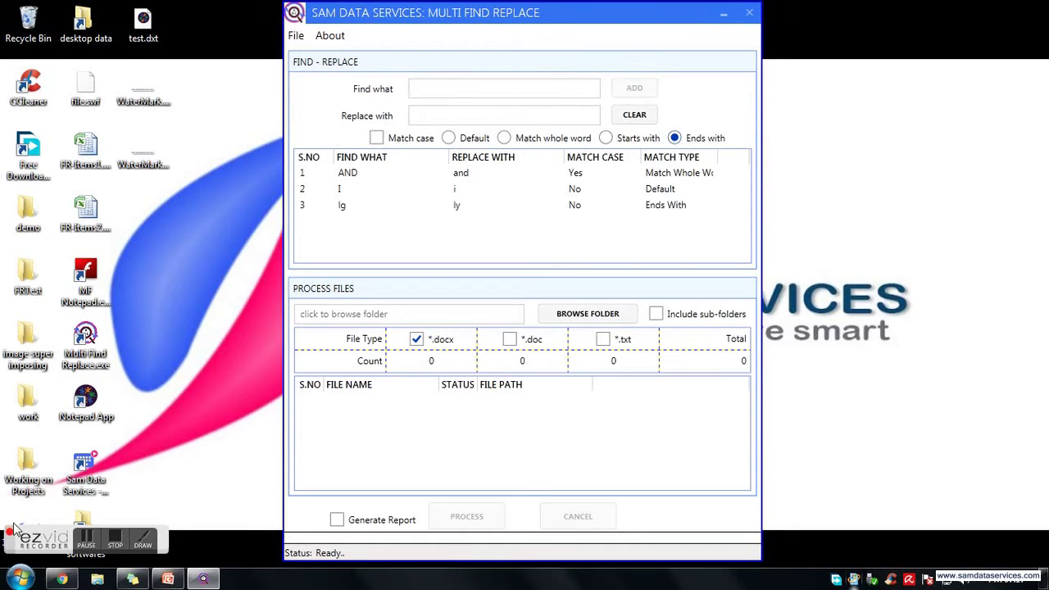
Remove the "I" to "i" entry from the find-replace list
click(462, 193)
right_click(483, 193)
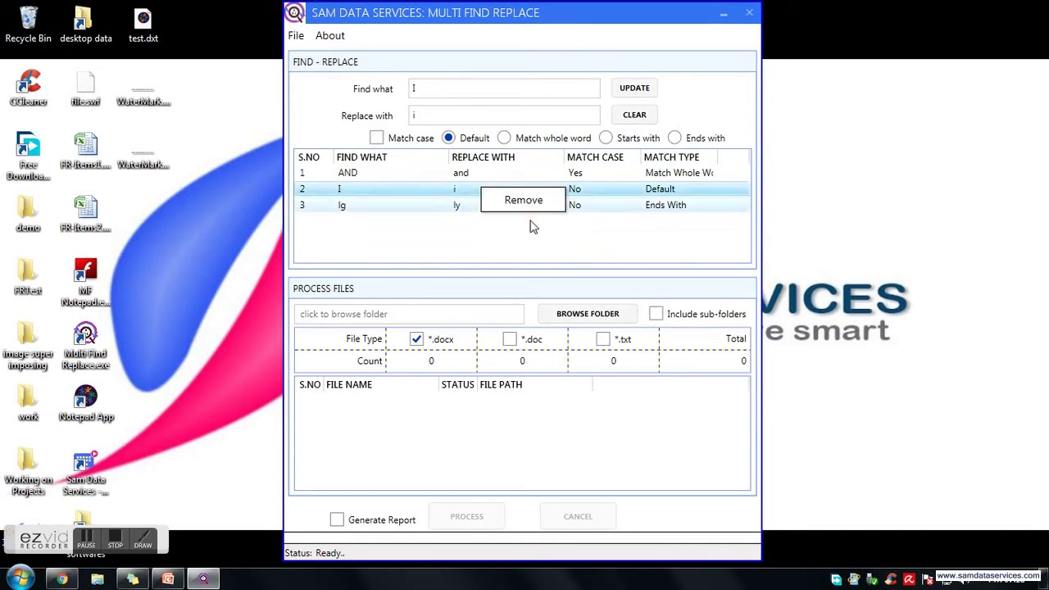
click(524, 200)
Update the "lg" to "ly" entry so that it matches case
click(488, 190)
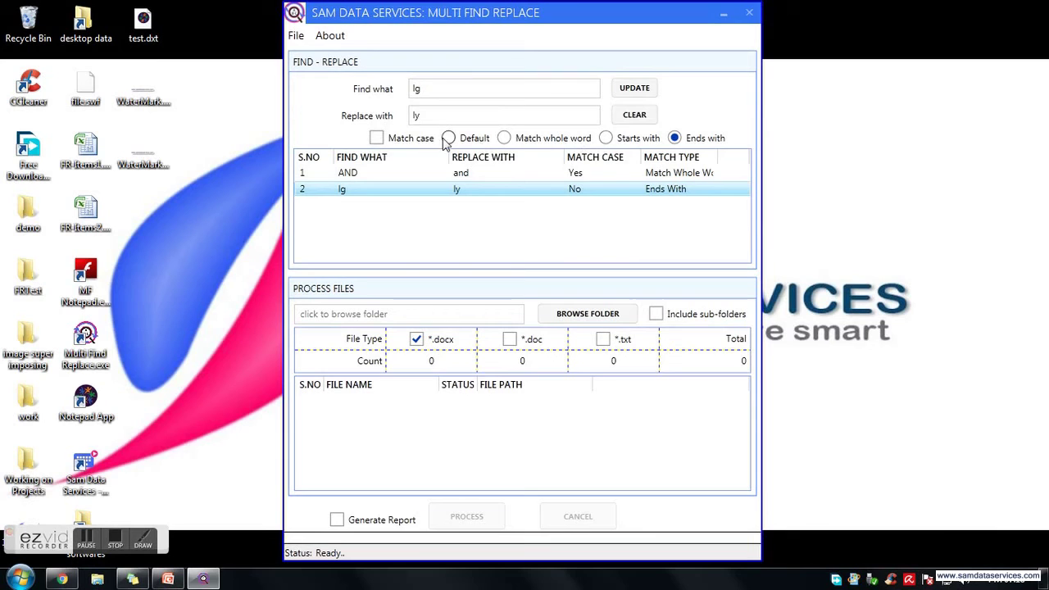
click(376, 139)
click(635, 87)
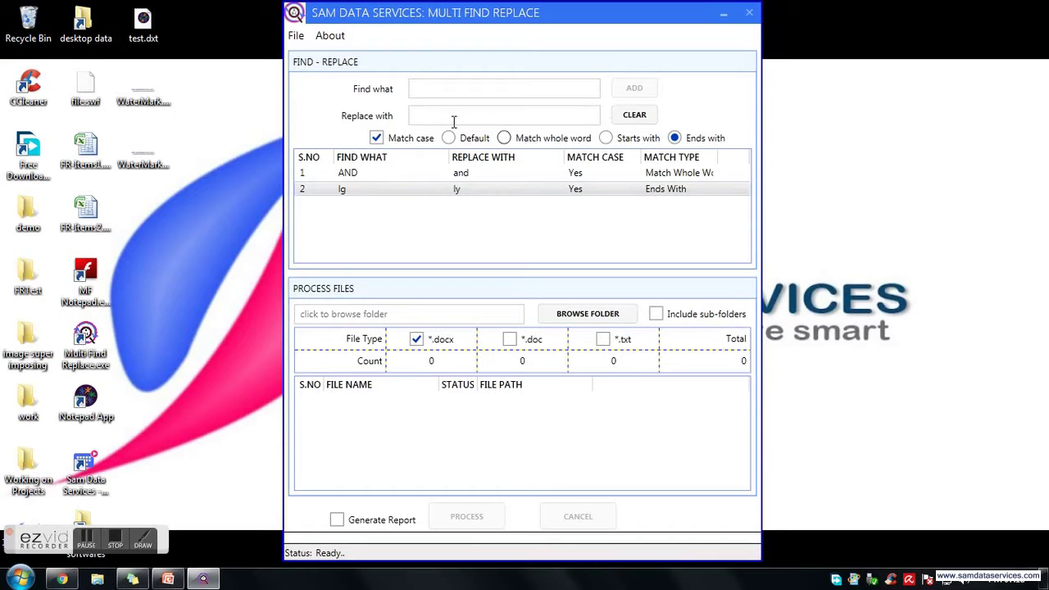
Generate an Excel template for find-replace entries and minimize the Multi Find Replace window to reach the new workbook
click(297, 37)
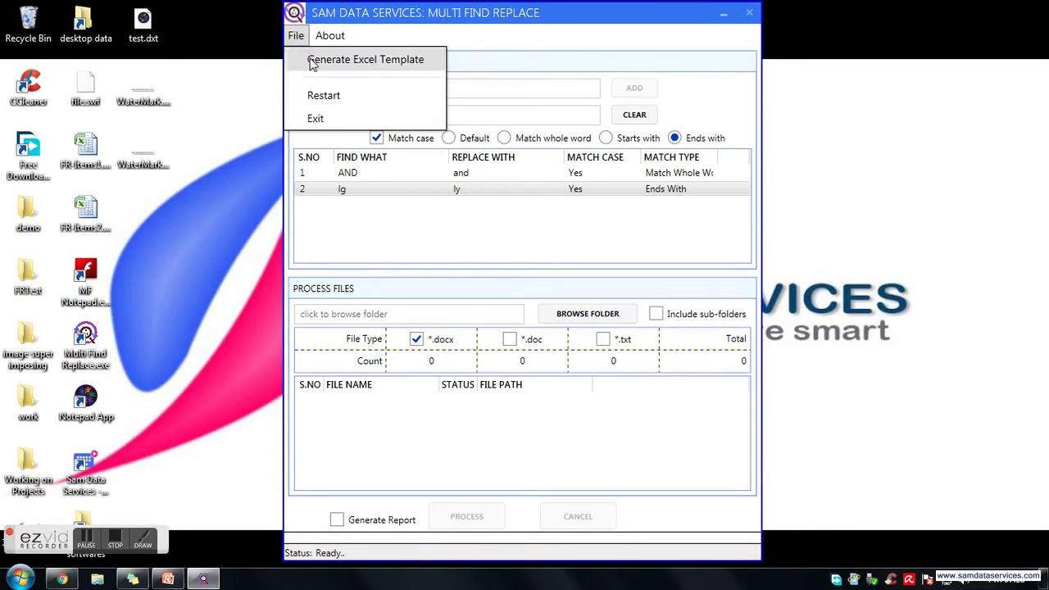
click(311, 62)
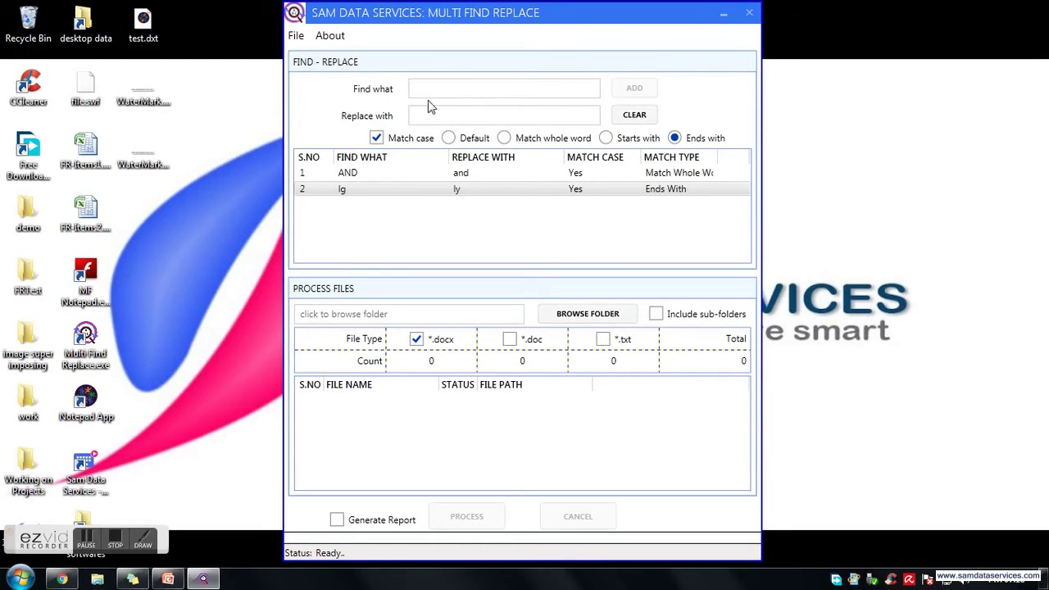
click(723, 12)
Auto-fit the widths of all columns in the Excel template sheet
click(9, 136)
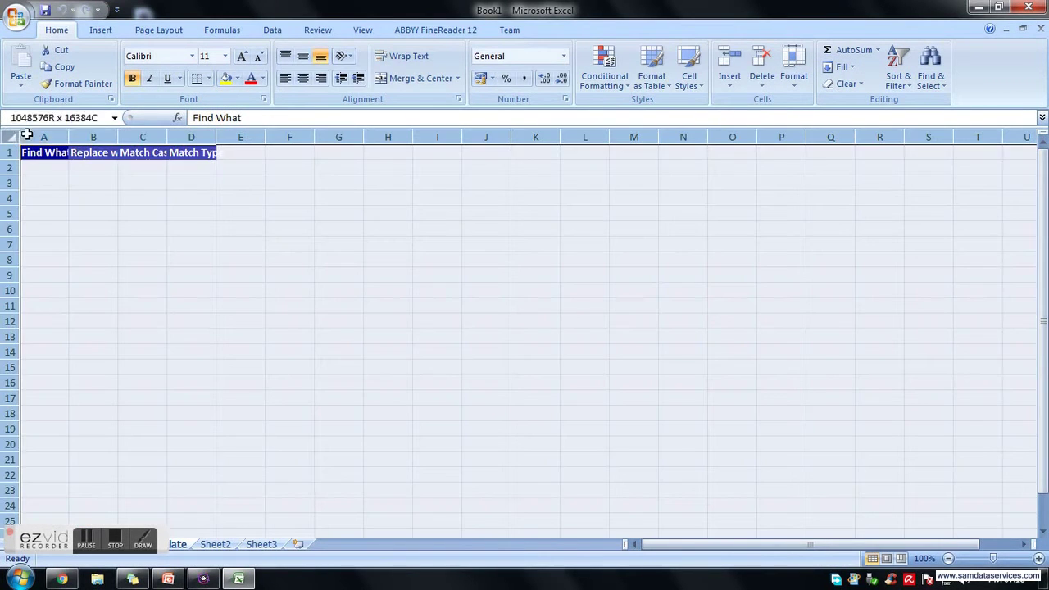
double_click(71, 136)
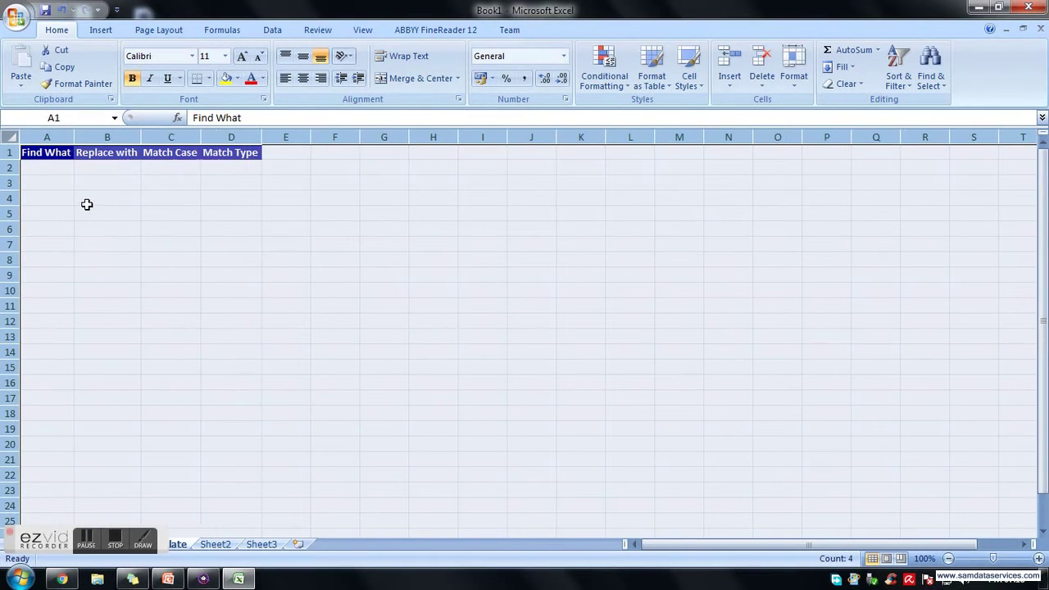
click(84, 203)
In row 2 of the template, enter "AND" as the find text and "and" as the replacement
click(51, 169)
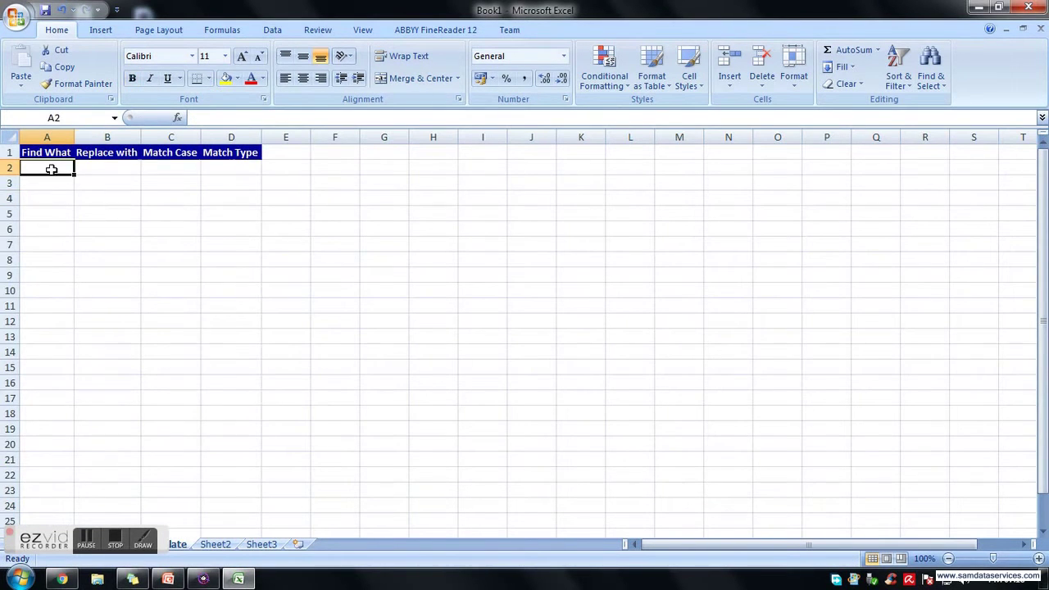
click(204, 579)
click(204, 579)
text(AND)
key(Tab)
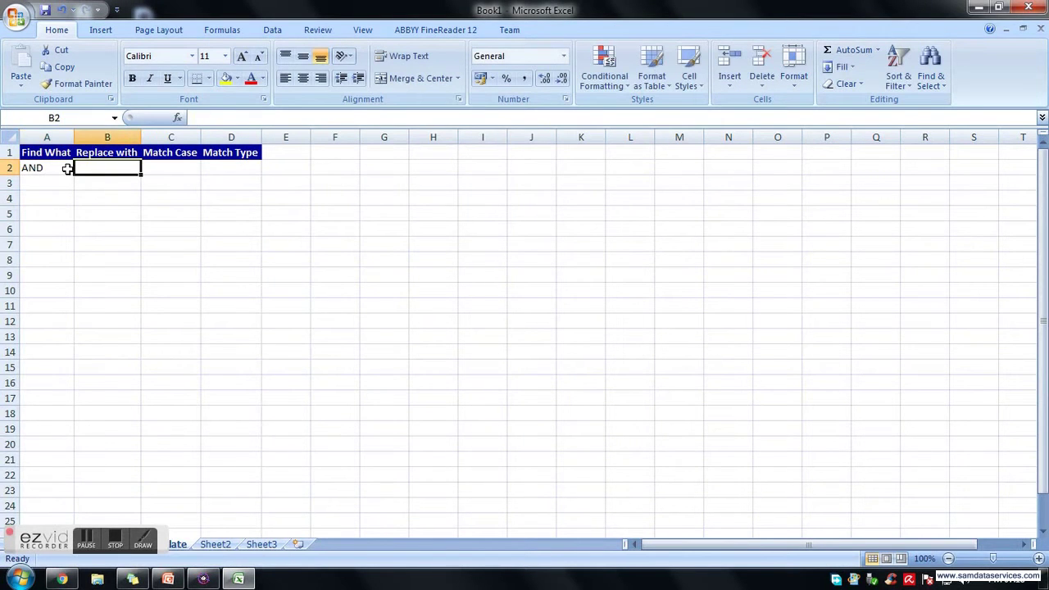
text(and)
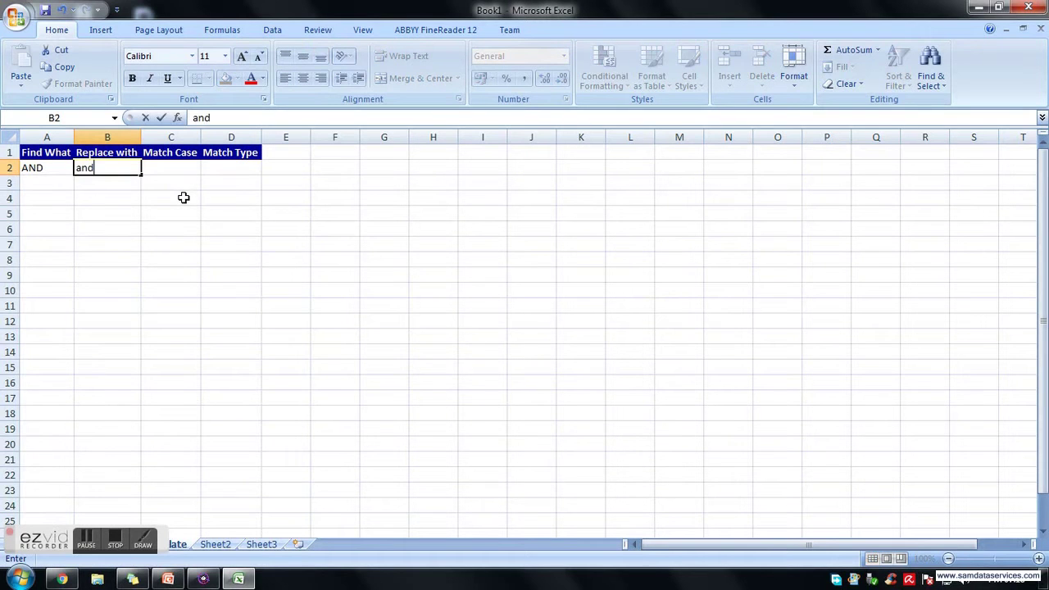
Set Match Case to Yes and Match Type to MatchWholeWord for row 2
click(160, 169)
click(209, 168)
click(188, 179)
click(227, 169)
click(267, 168)
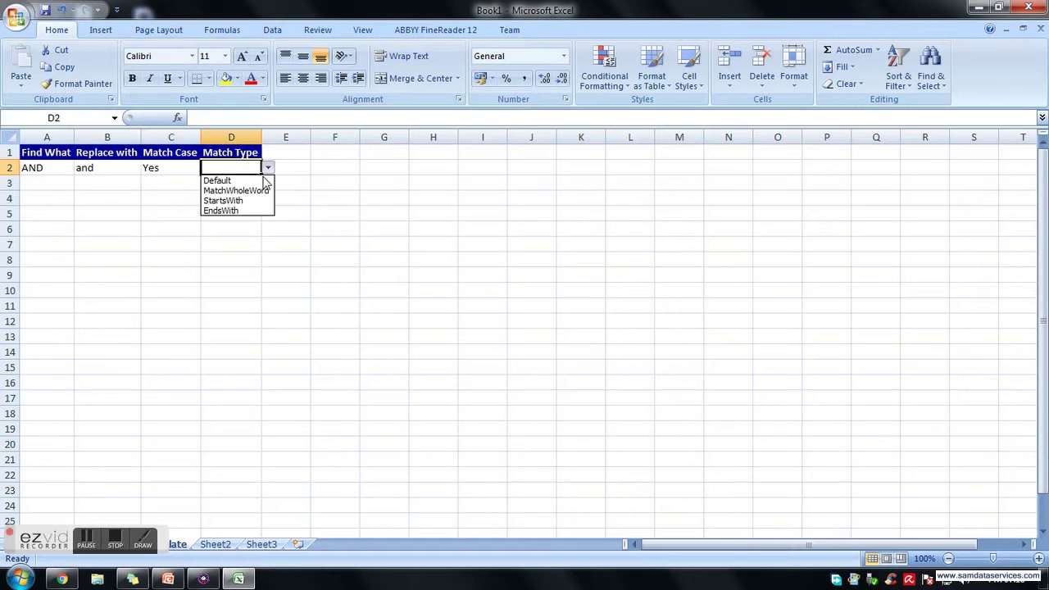
click(252, 191)
In row 3 of the template, enter "lg" as the find text and "ly" as the replacement
click(53, 186)
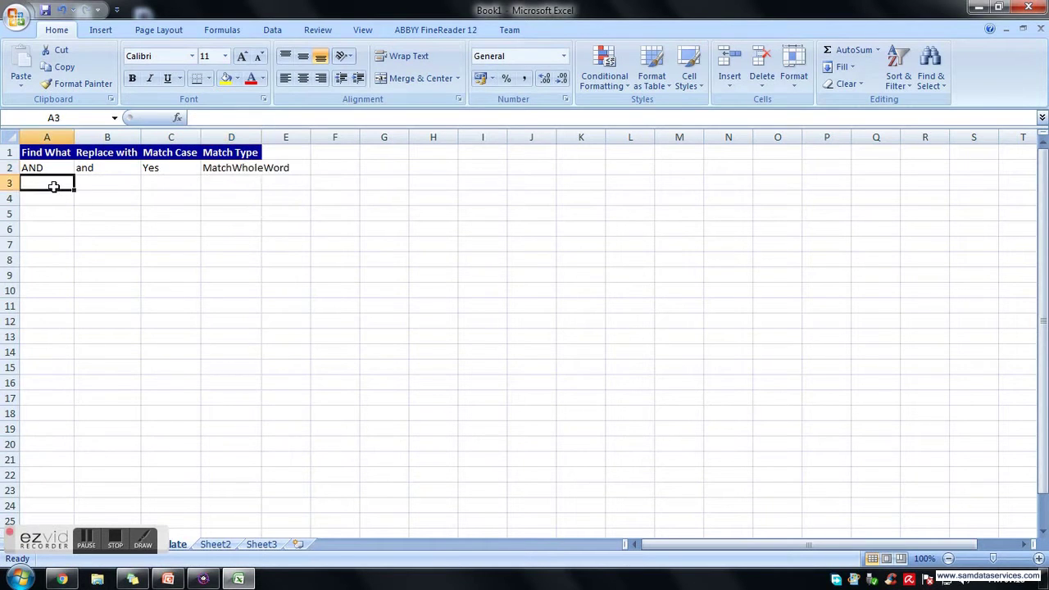
text(Ig)
key(Tab)
text(I)
key(Tab)
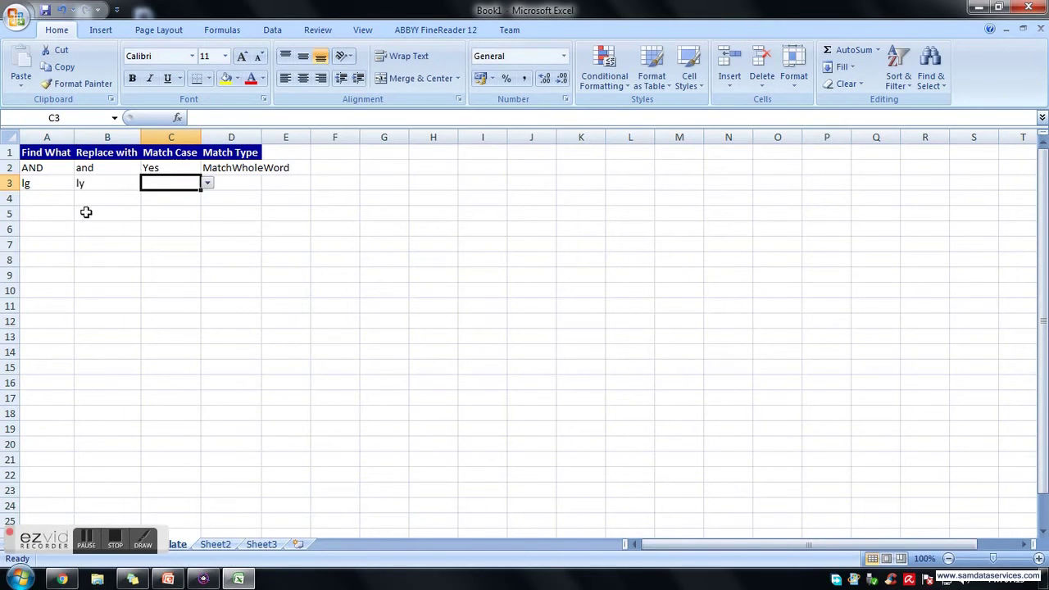
Set Match Case to No and Match Type to EndsWith for the "lg" entry in row 3
click(208, 183)
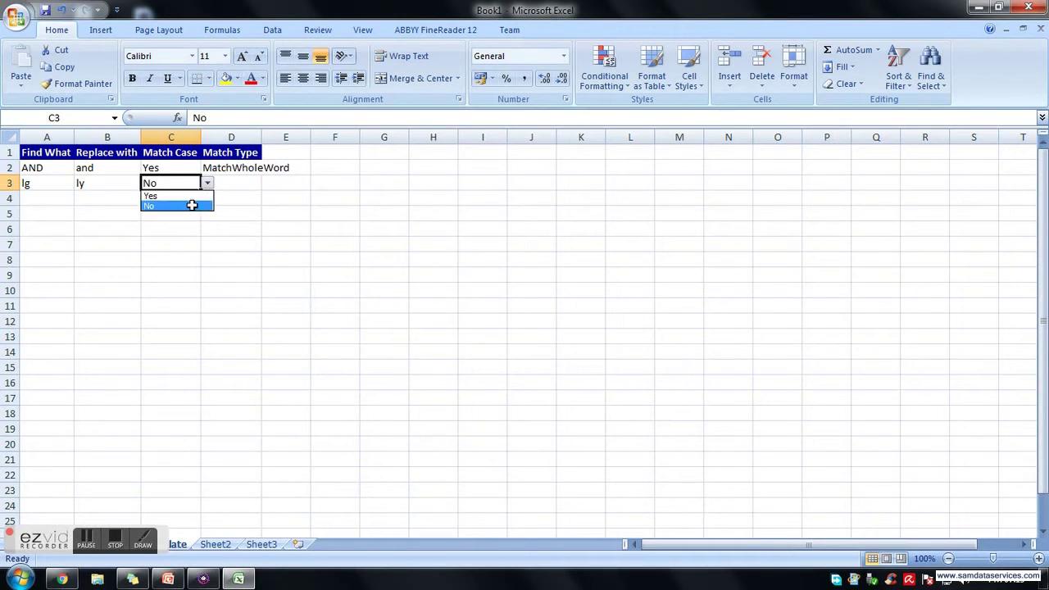
click(224, 206)
click(241, 187)
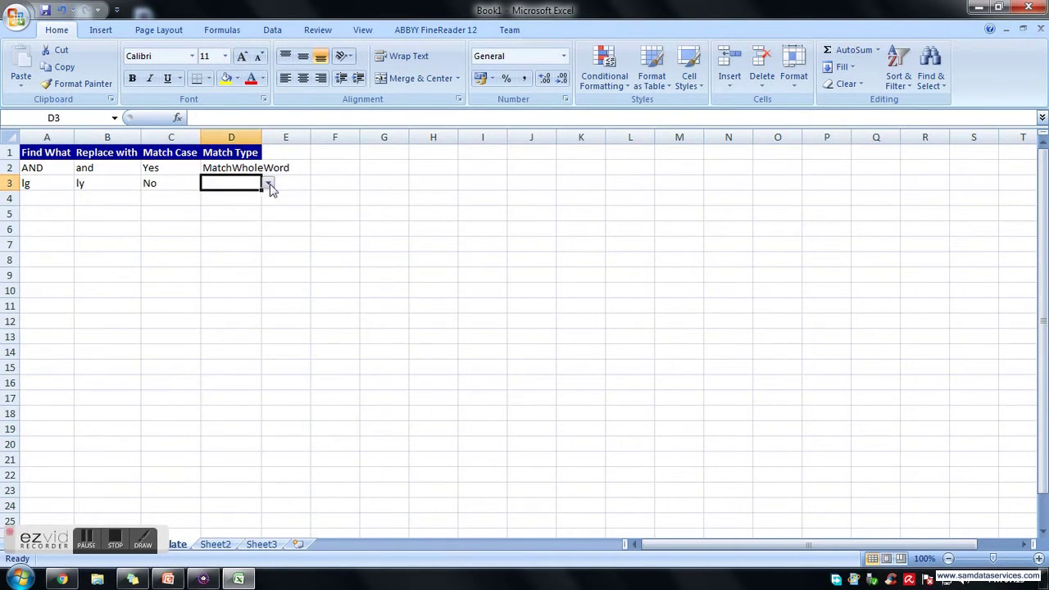
click(270, 185)
click(246, 227)
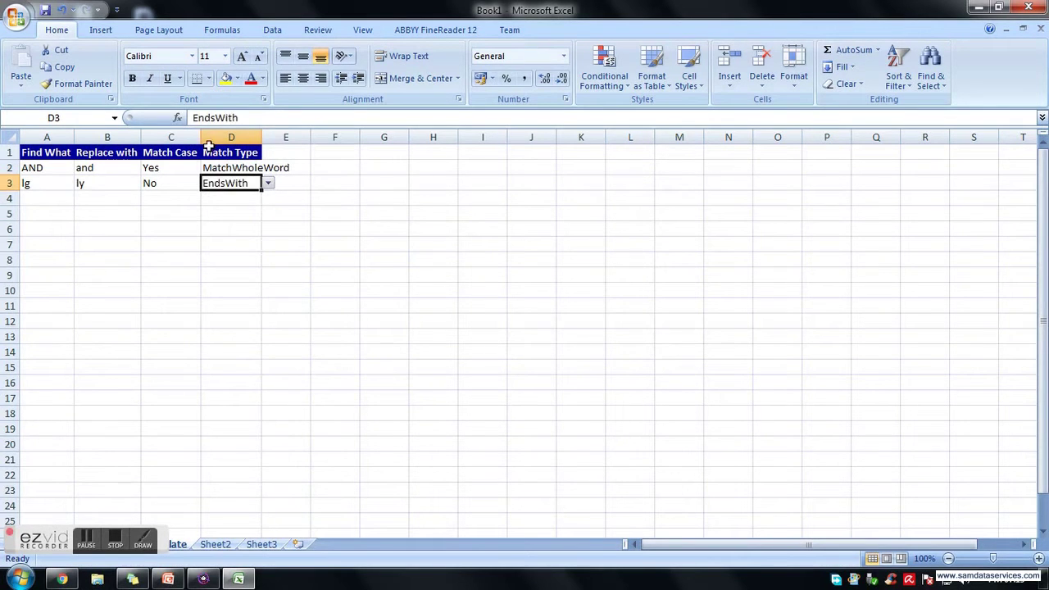
Auto-fit all column widths in the template sheet so the Match Type values fit their column
click(10, 152)
click(10, 136)
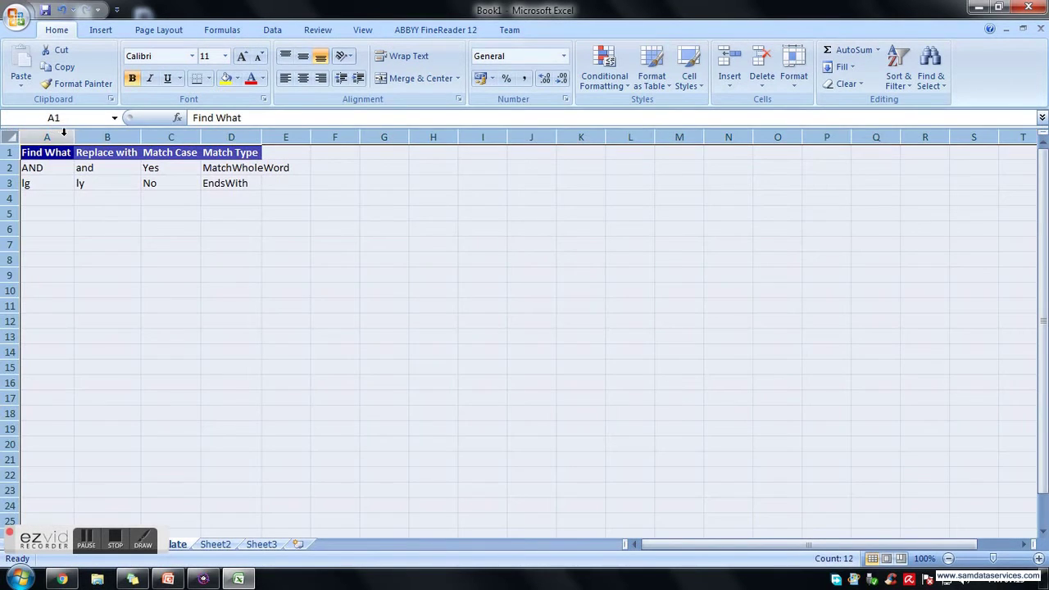
double_click(75, 136)
click(255, 223)
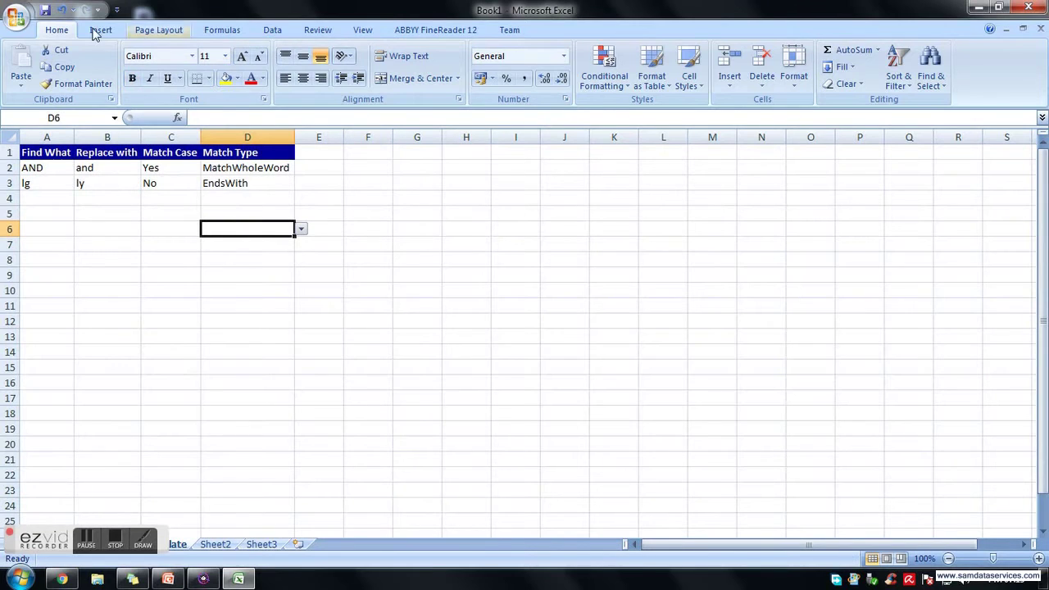
Save the workbook to the Desktop as Book1.xlsx and close Excel
click(45, 10)
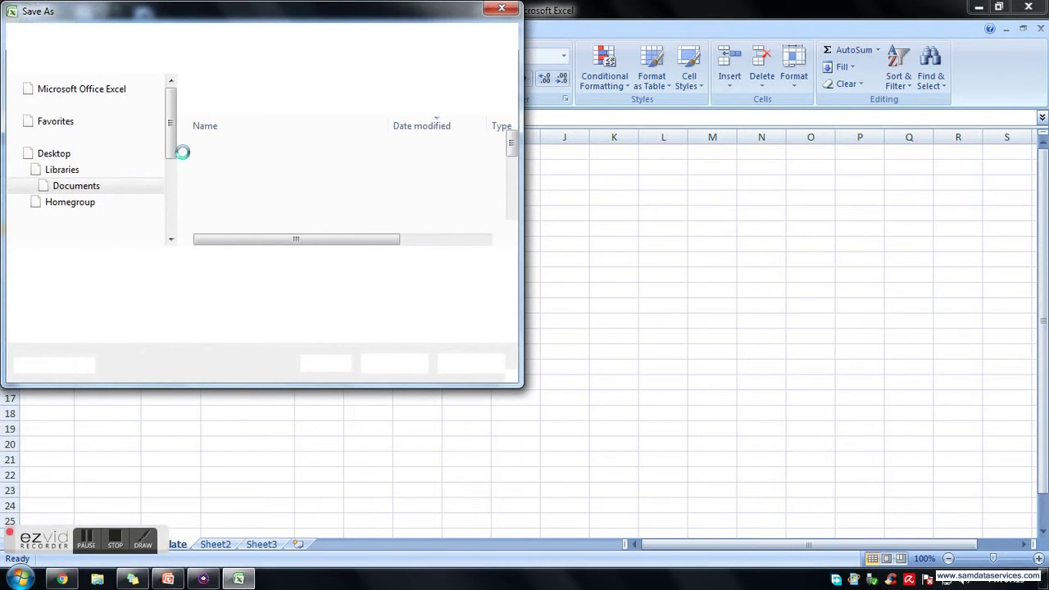
click(41, 153)
click(388, 364)
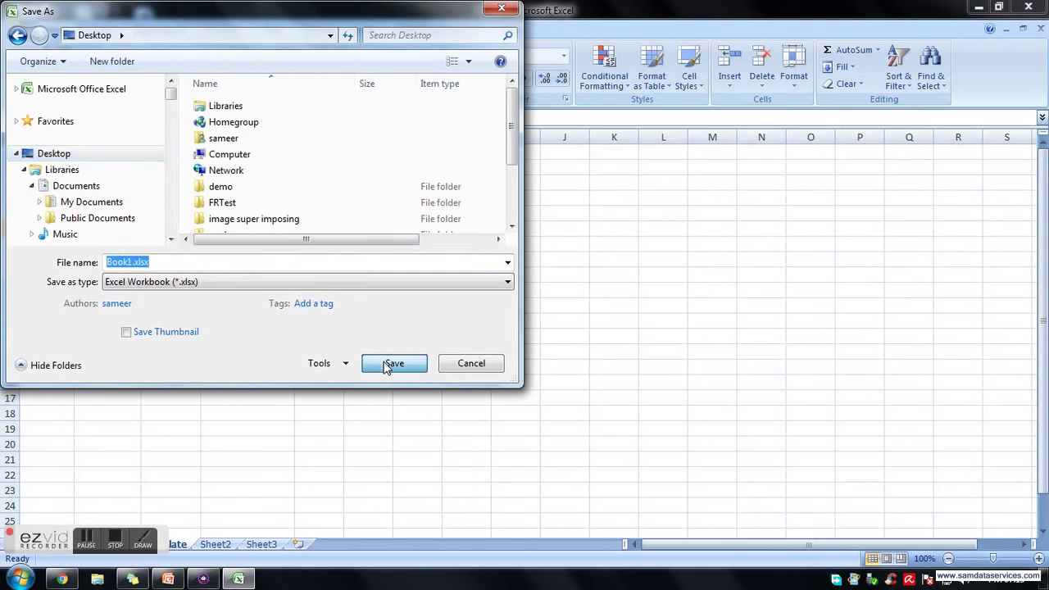
click(1028, 7)
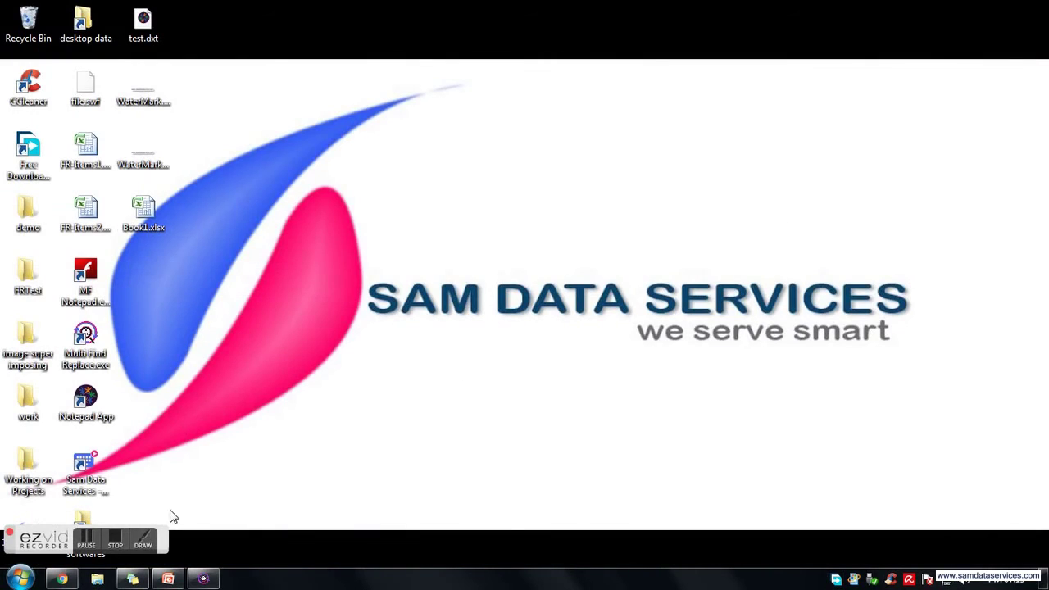
Bring up Multi Find Replace, then open FR-Items1.xlsx from the desktop to review its find-replace rows, and close it
click(203, 578)
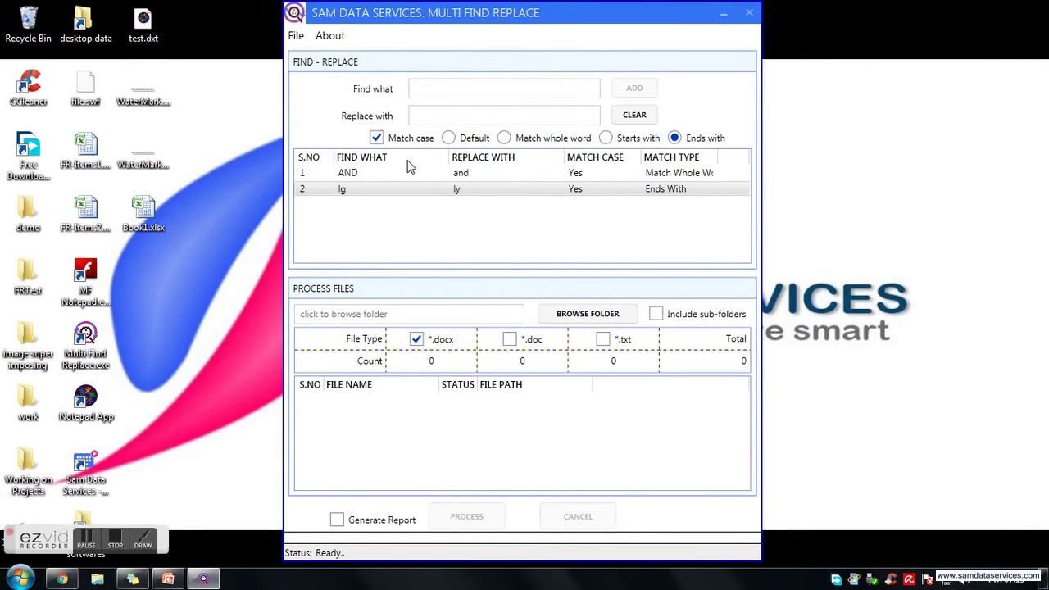
double_click(86, 147)
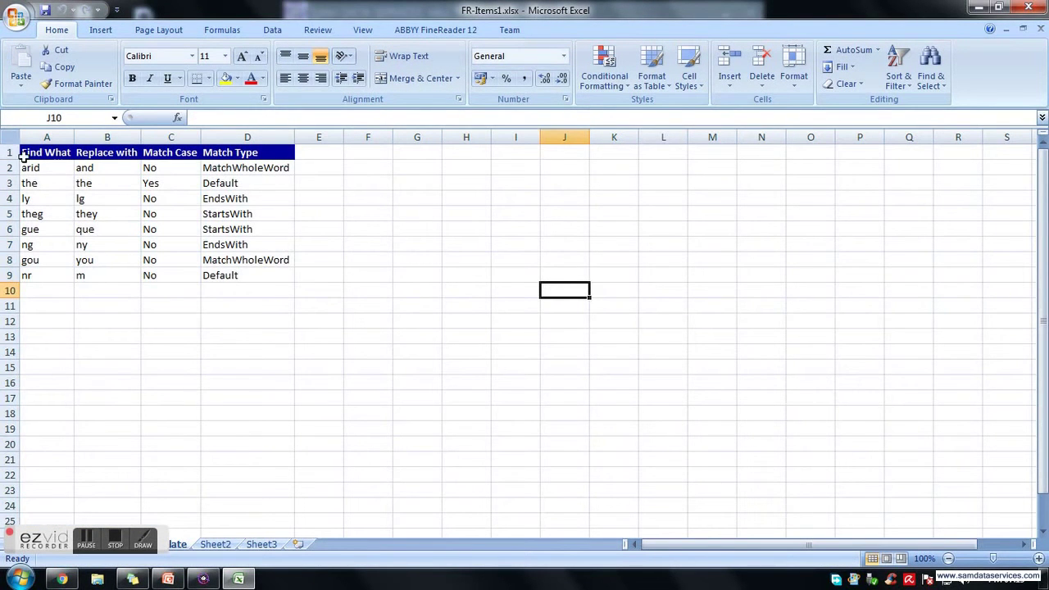
scroll(171, 309, down, 2)
scroll(172, 312, up, 2)
click(1021, 7)
Delete both existing entries from the find-replace list and clear the entry fields
click(503, 178)
right_click(511, 185)
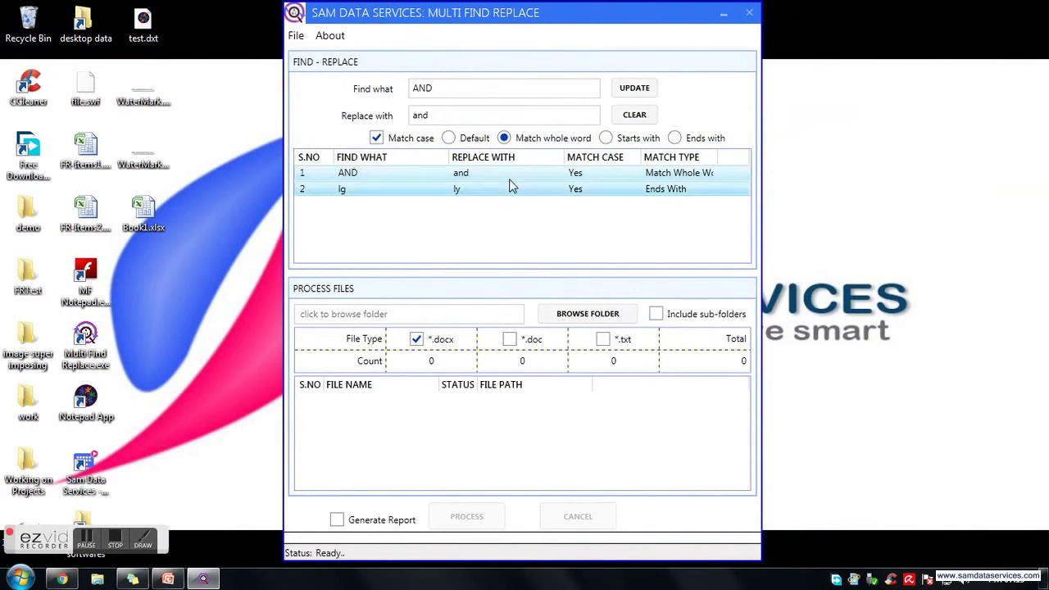
click(545, 193)
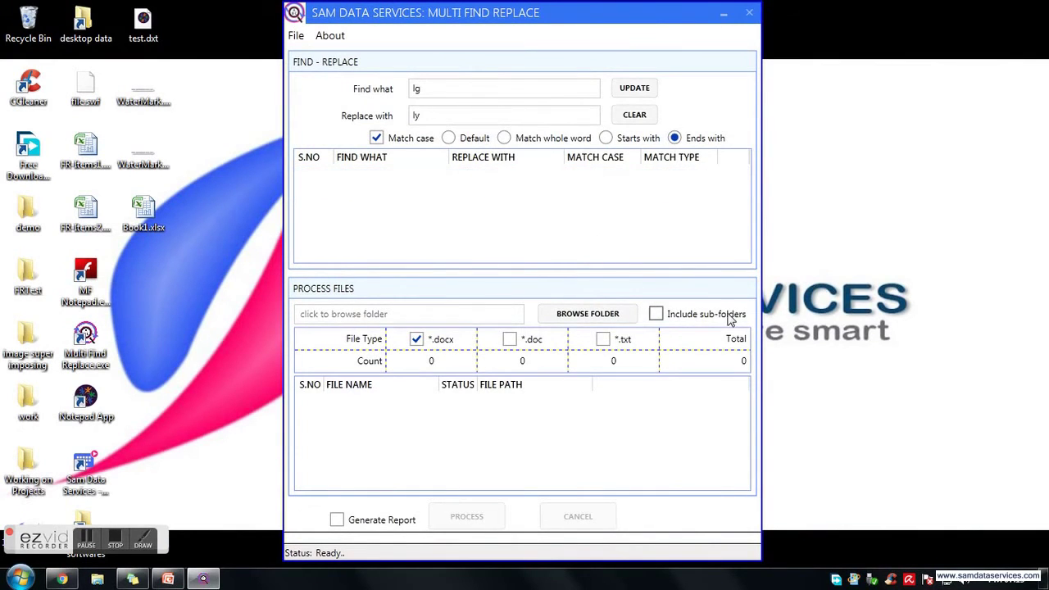
click(634, 114)
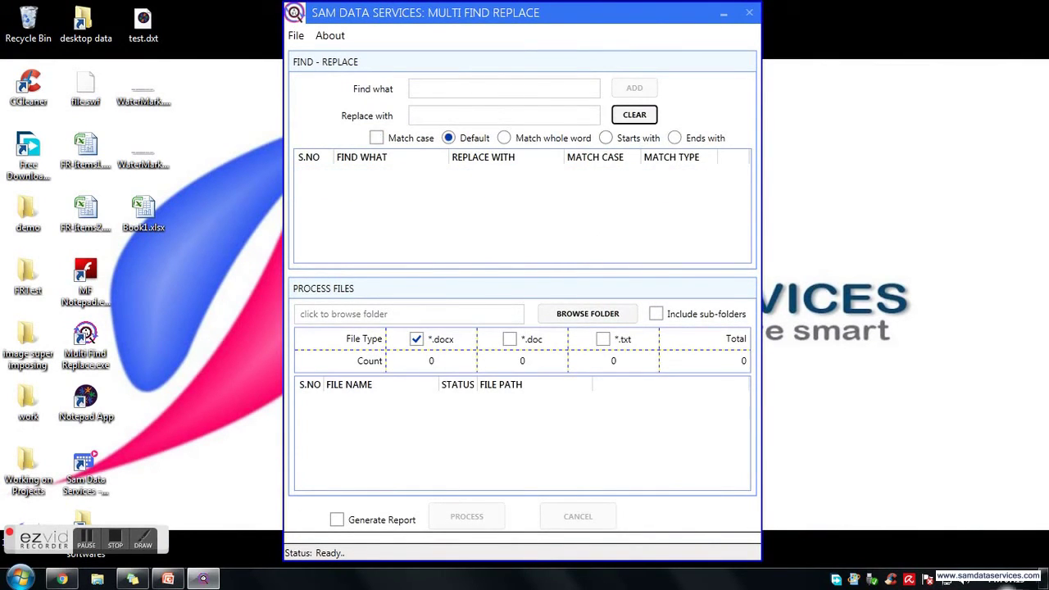
Load the entries of FR-Items1.xlsx from the desktop into the find-replace list and fit the Match Type column to its contents
click(82, 152)
drag(82, 152, 487, 190)
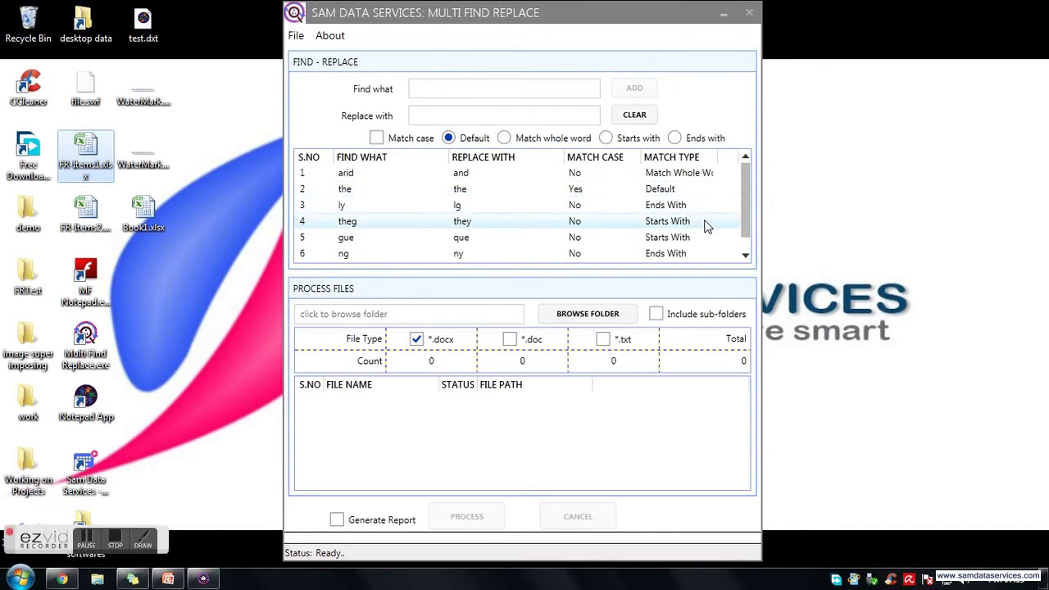
double_click(720, 156)
scroll(526, 219, down, 1)
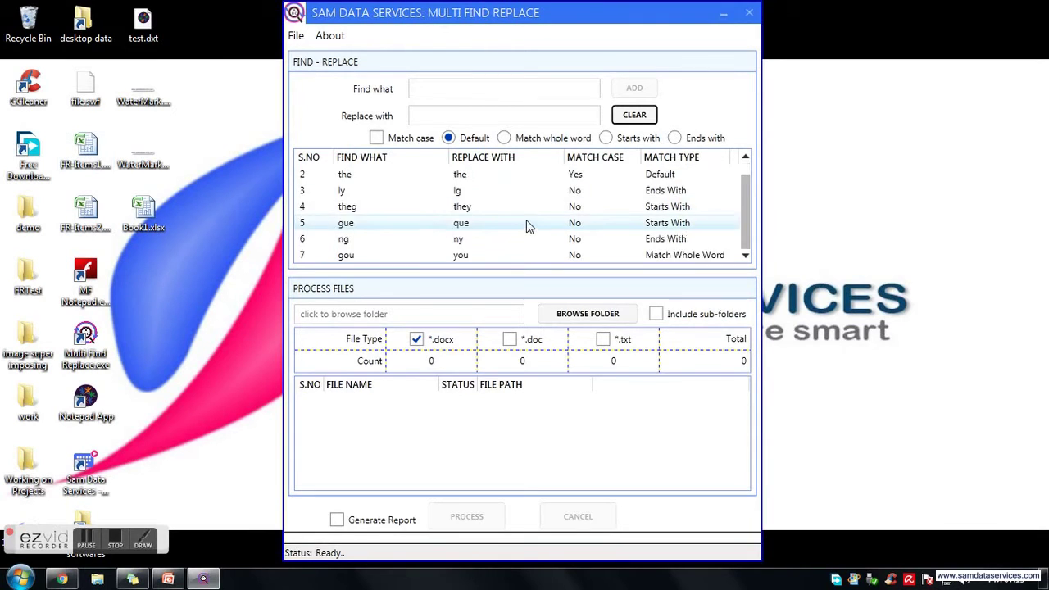
scroll(514, 221, up, 1)
Open FR-Items1.xlsx in Excel and compare its rows with the entries loaded in the Multi Find Replace list
double_click(85, 149)
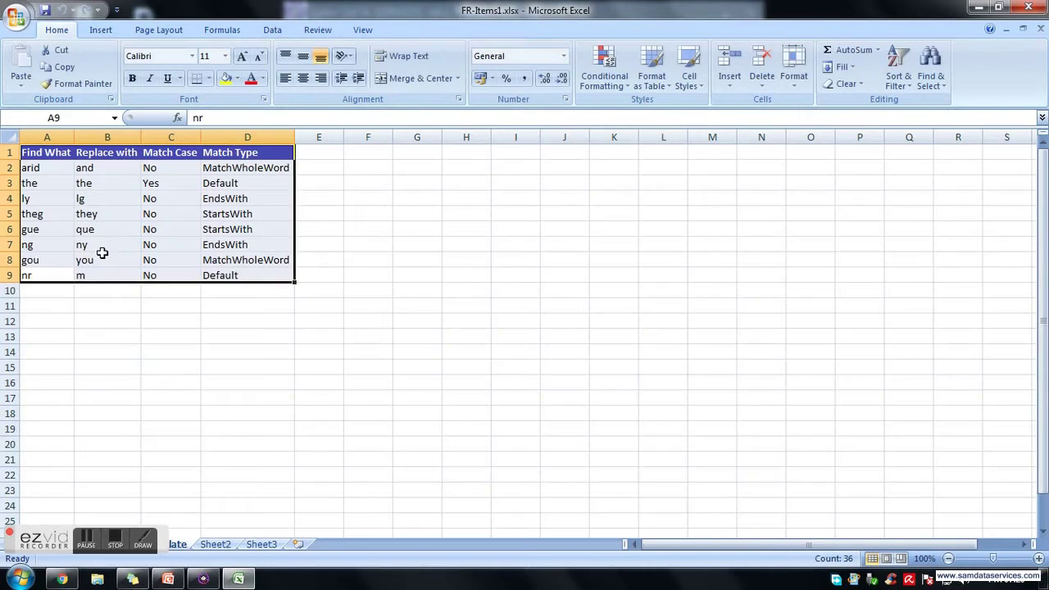
click(998, 6)
drag(472, 14, 699, 312)
click(444, 478)
click(308, 460)
click(307, 490)
click(308, 552)
click(361, 205)
click(368, 253)
click(381, 221)
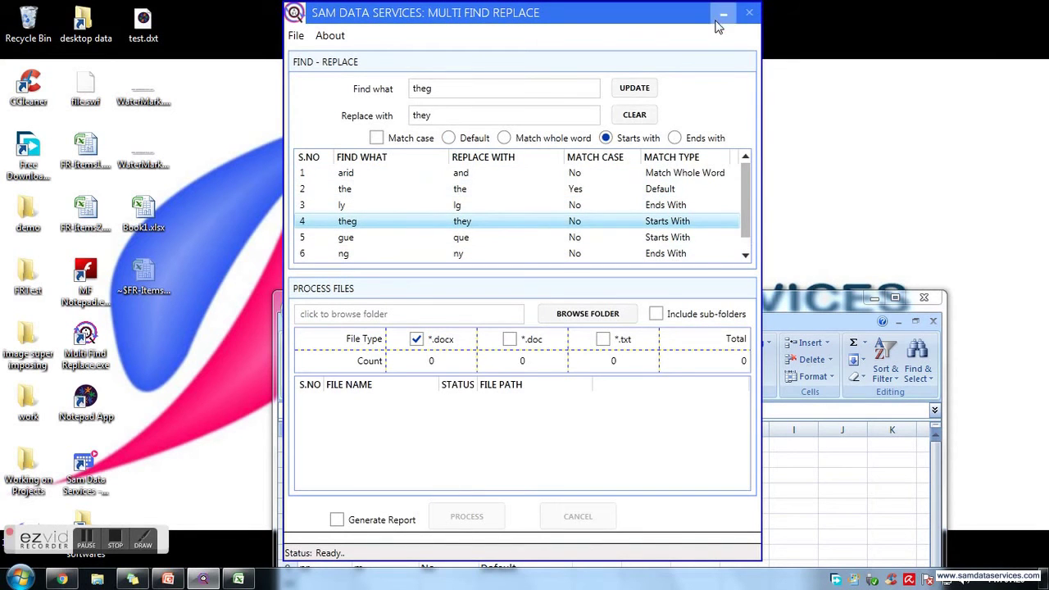
Clear the entry fields, close FR-Items1.xlsx without saving changes, and return to Multi Find Replace
click(634, 115)
click(723, 14)
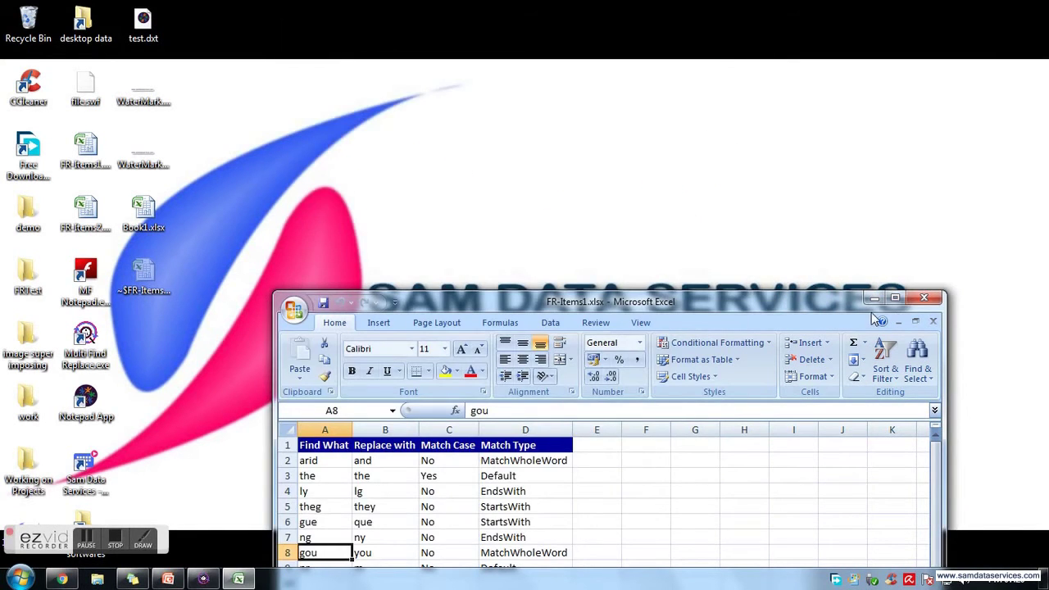
key(alt+F4)
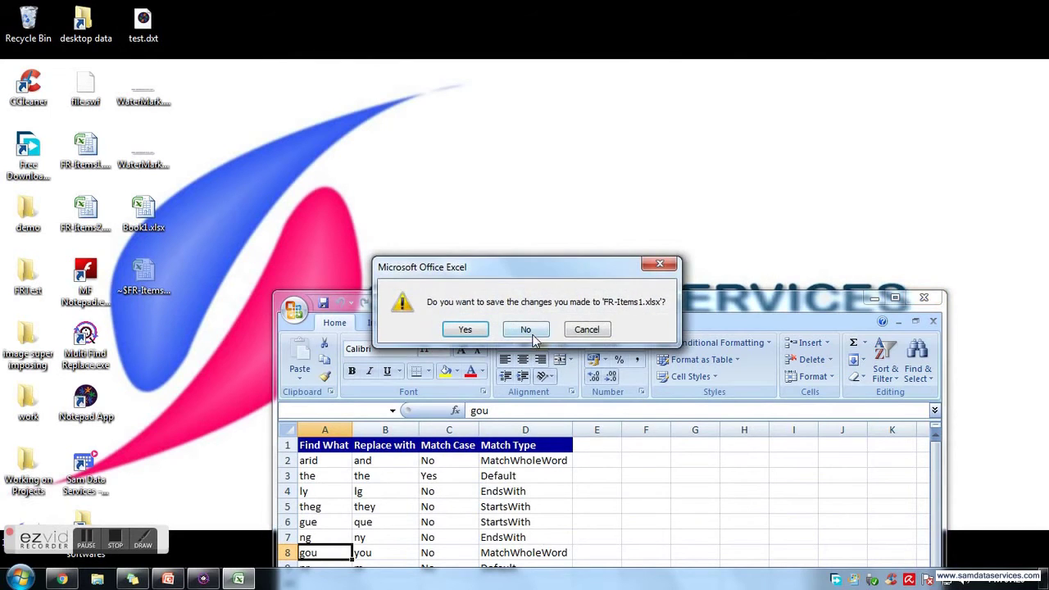
click(527, 330)
click(215, 582)
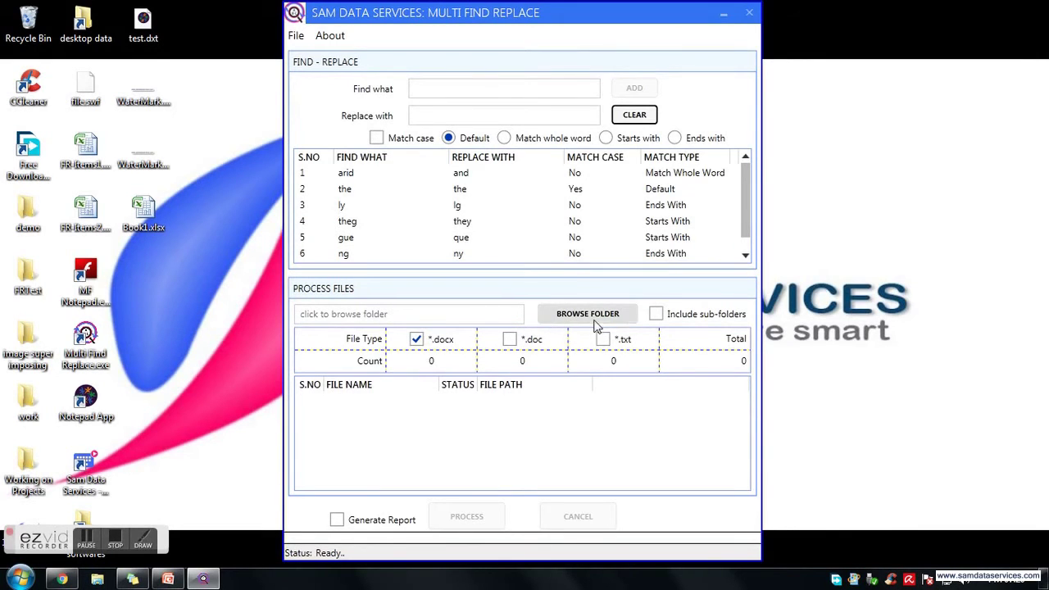
Include the *.doc and *.txt file types in the files to process, alongside *.docx
scroll(452, 225, down, 1)
scroll(457, 224, up, 1)
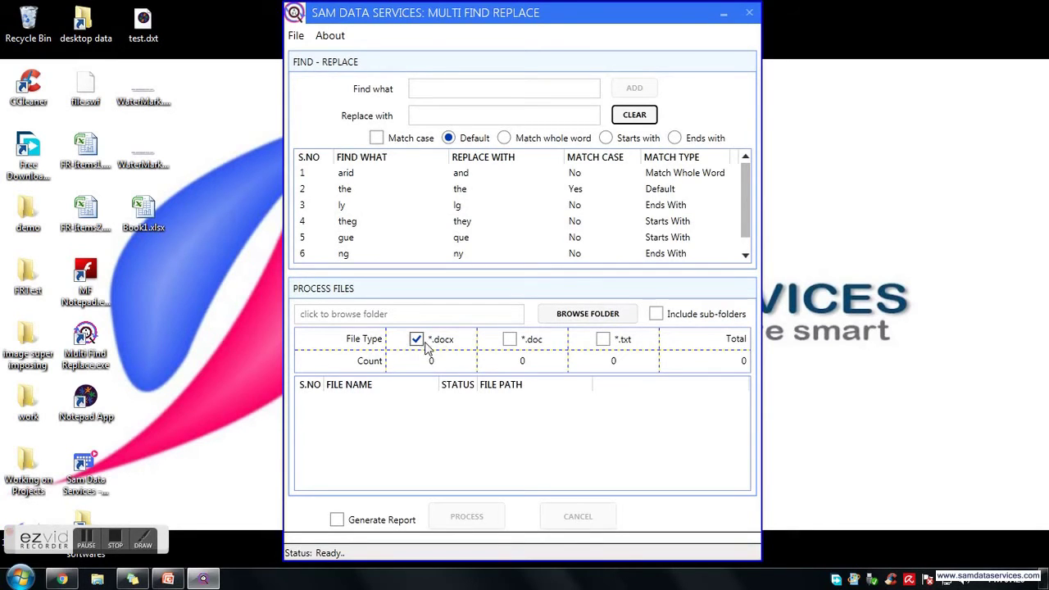
click(509, 339)
click(604, 341)
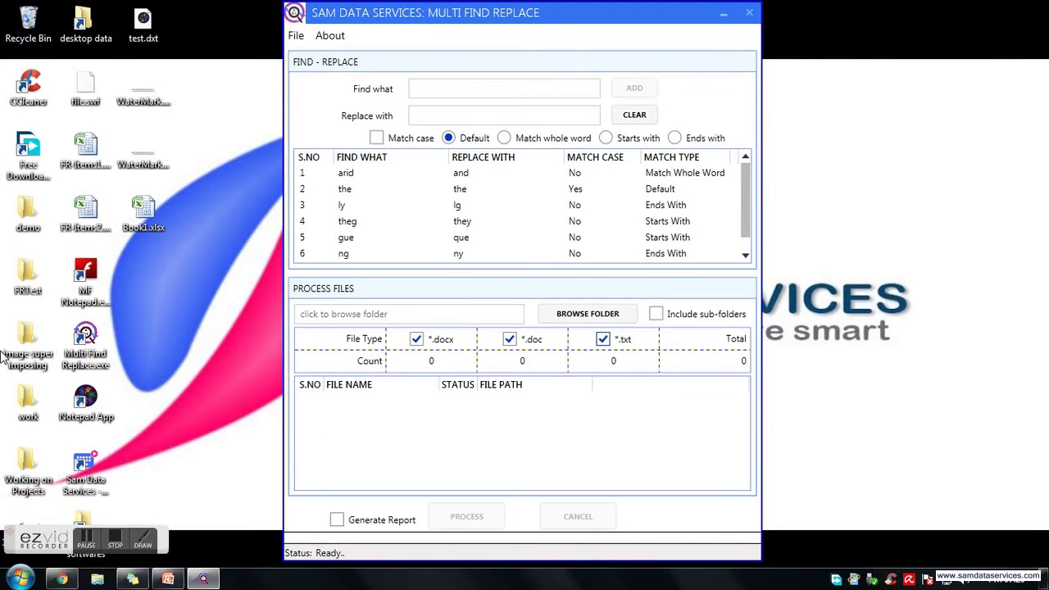
Examine the doc, docx and txt subfolders of the SUB folder inside FRTest on the desktop
double_click(26, 291)
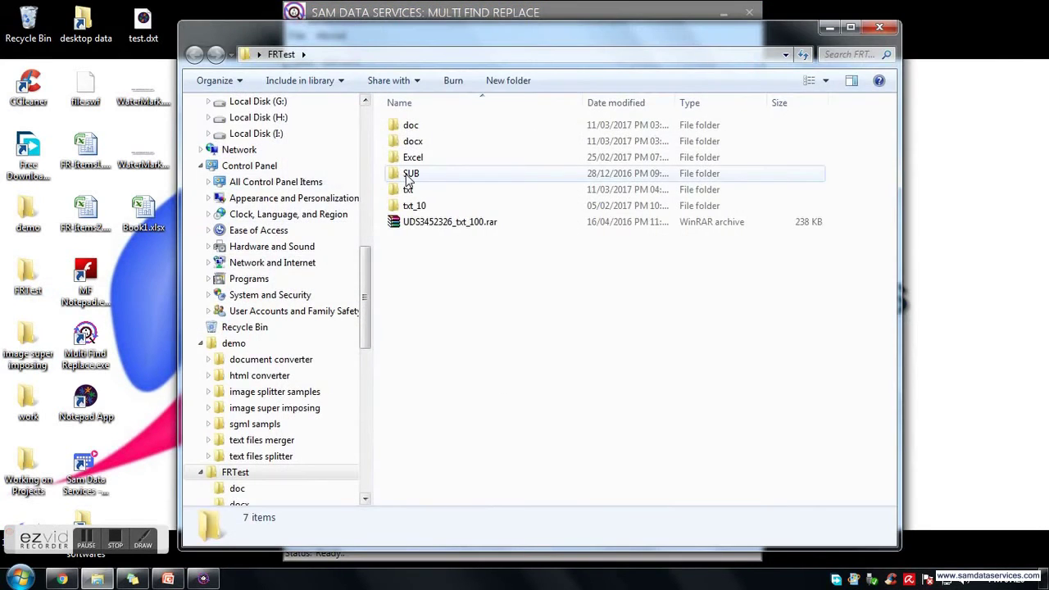
double_click(409, 173)
double_click(450, 131)
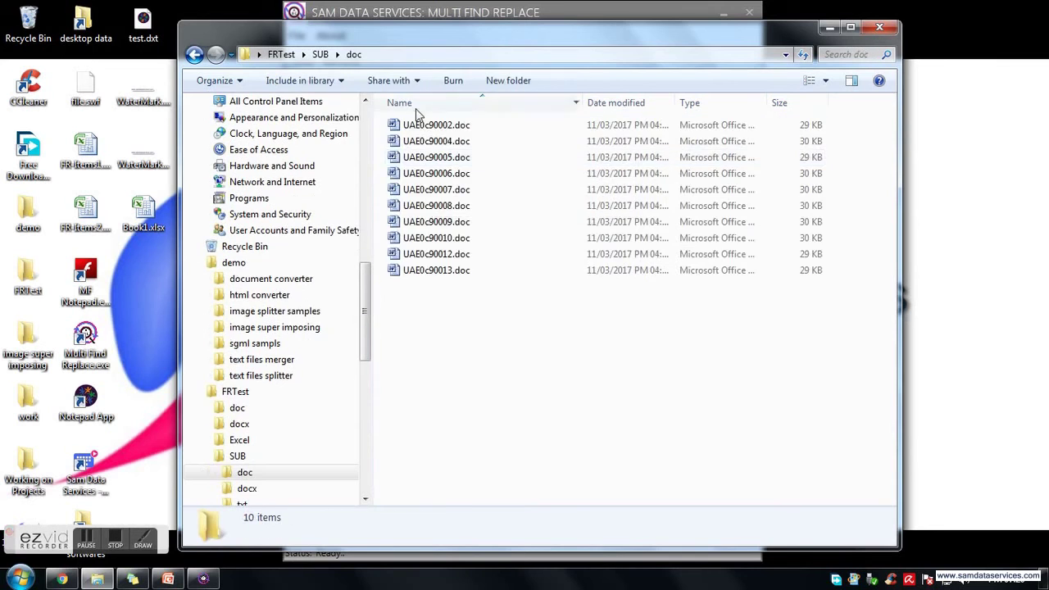
click(323, 55)
double_click(431, 141)
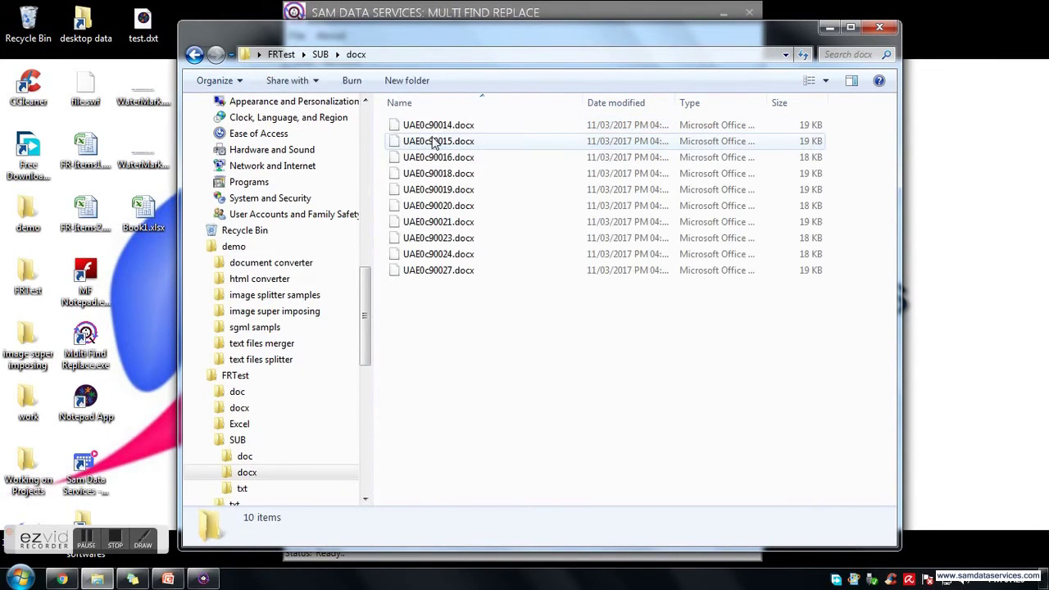
click(321, 55)
click(410, 162)
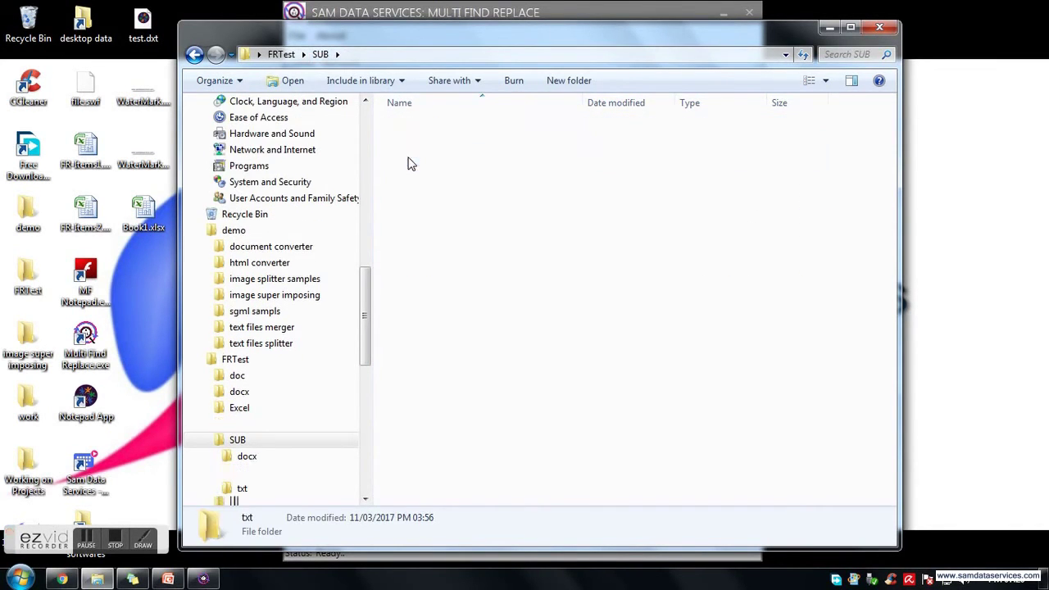
click(321, 54)
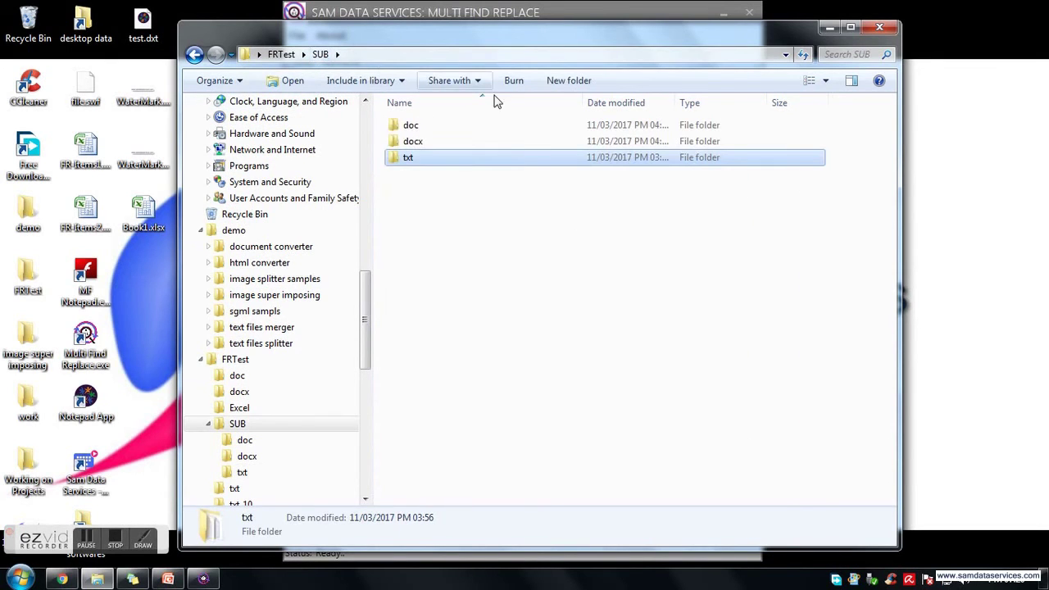
click(276, 55)
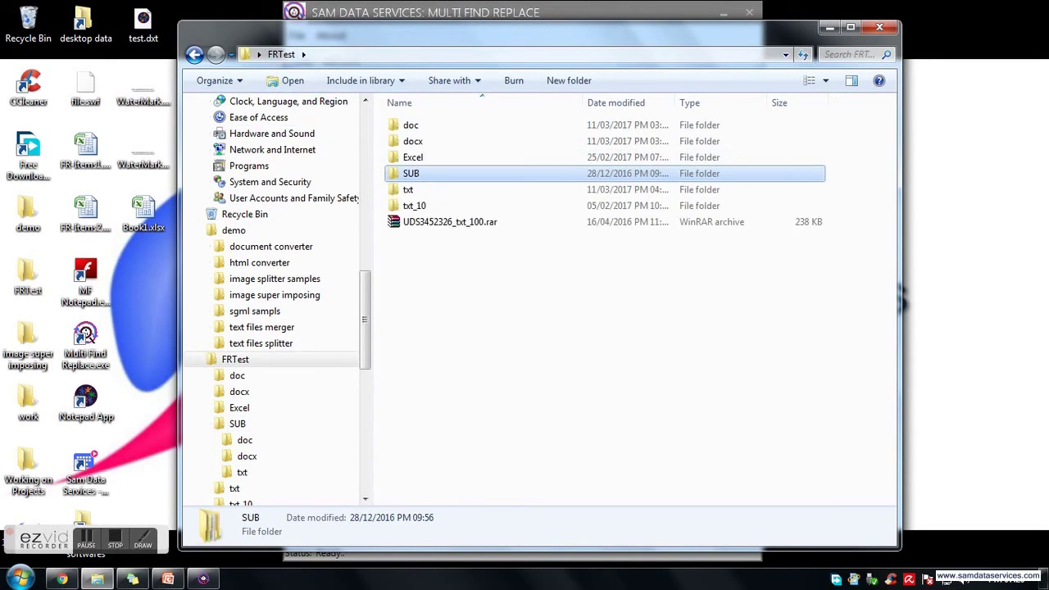
click(829, 27)
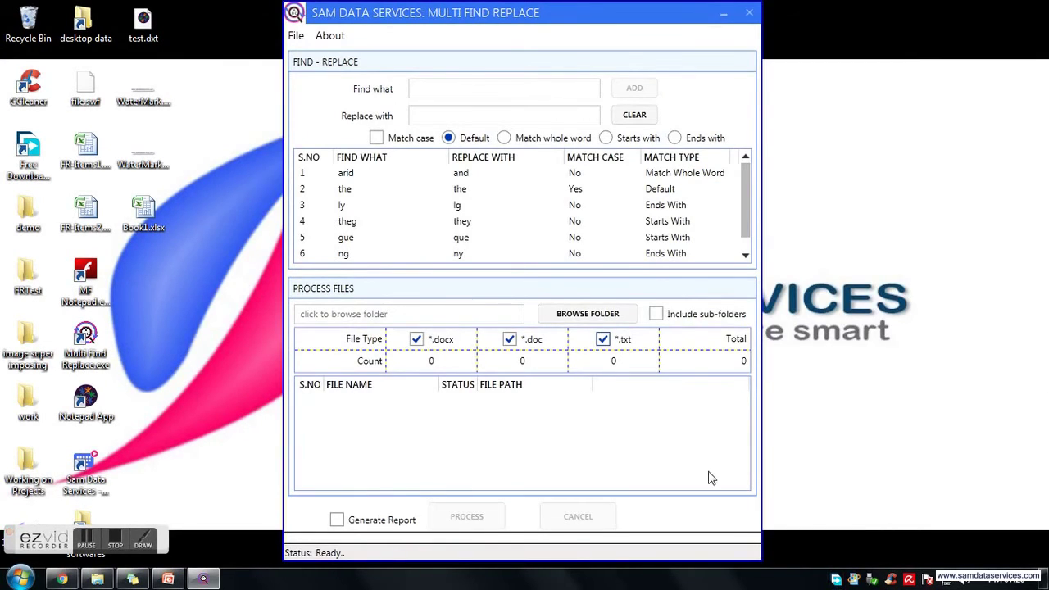
Enable including sub-folders and choose the FRTest\SUB folder on the desktop as the source of files to process
click(656, 315)
click(608, 319)
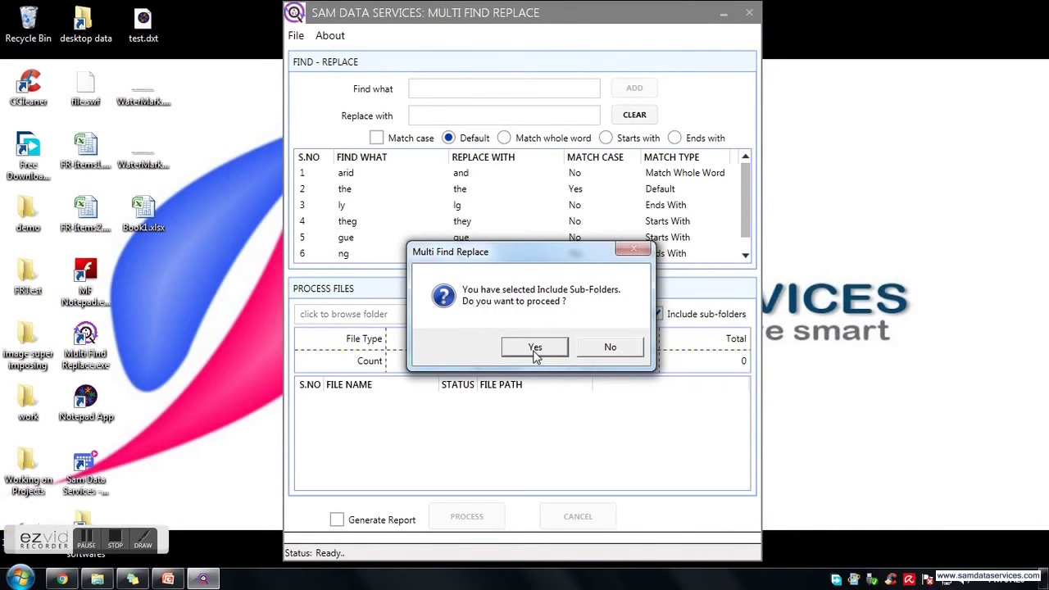
click(535, 348)
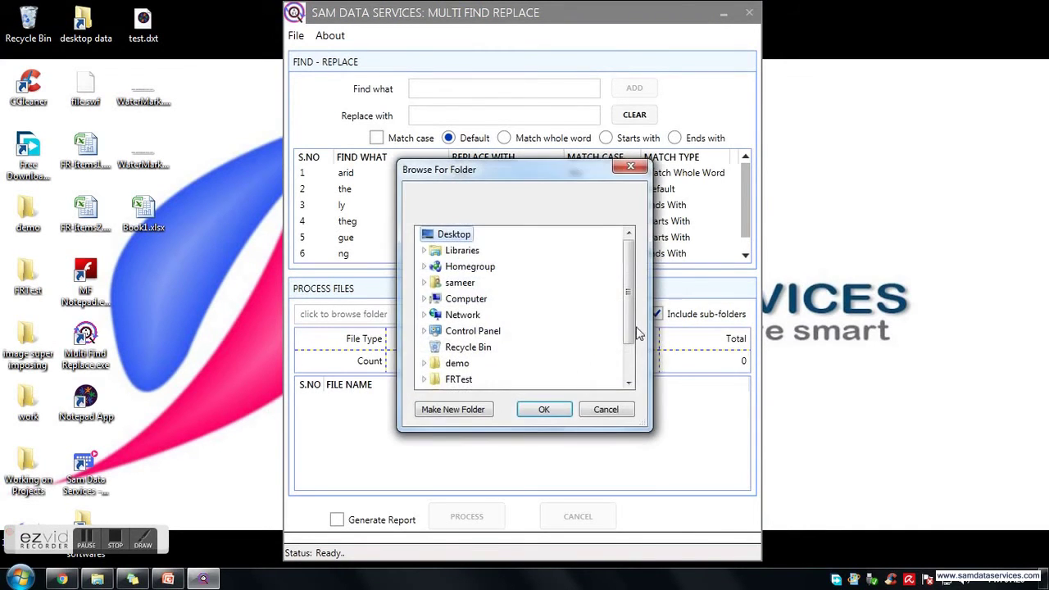
click(424, 379)
scroll(457, 303, down, 1)
click(458, 301)
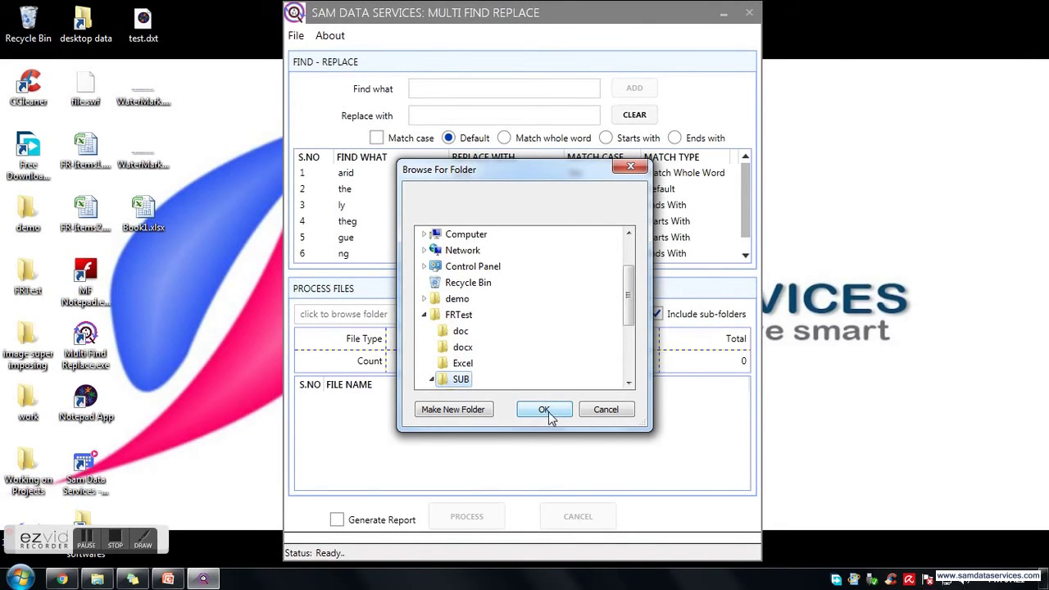
click(544, 410)
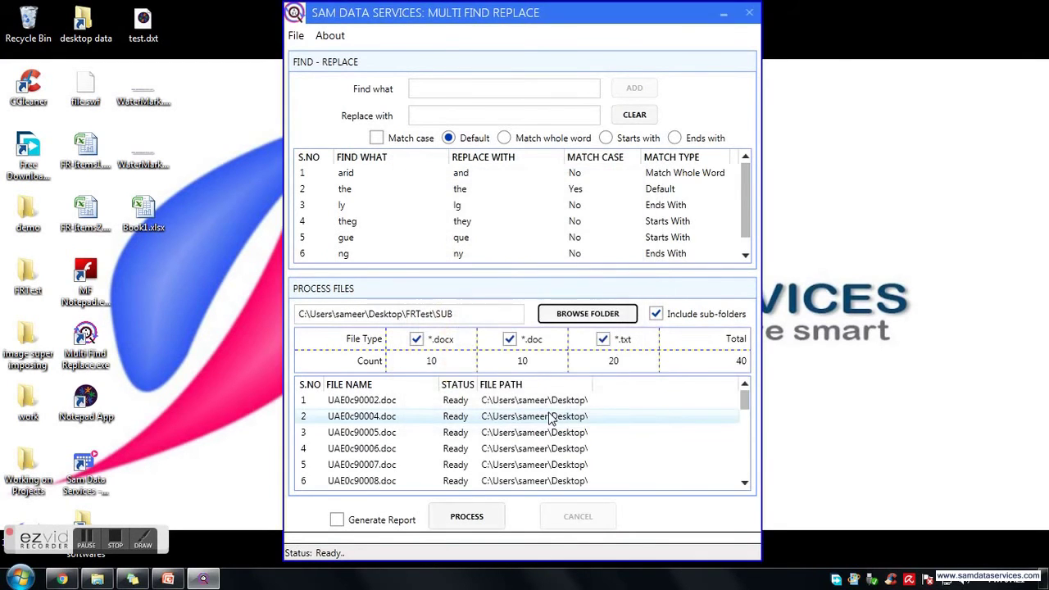
Fit the File Path column to its contents and review the full list of files to process
double_click(592, 385)
scroll(579, 430, down, 2)
scroll(579, 429, up, 2)
drag(584, 488, 656, 491)
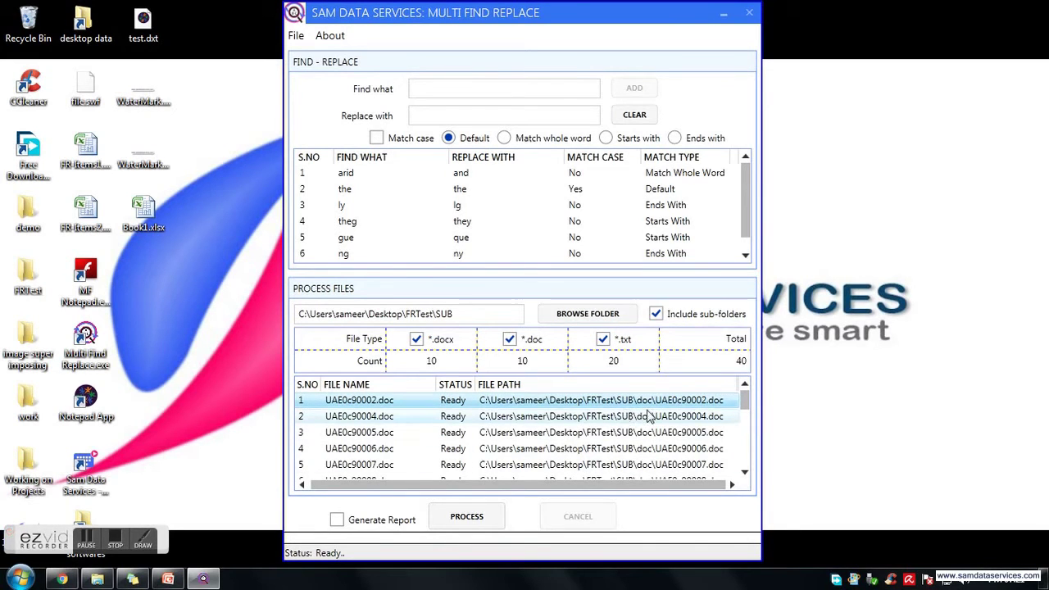
scroll(647, 418, down, 3)
scroll(645, 432, down, 15)
scroll(638, 447, down, 3)
scroll(639, 452, up, 17)
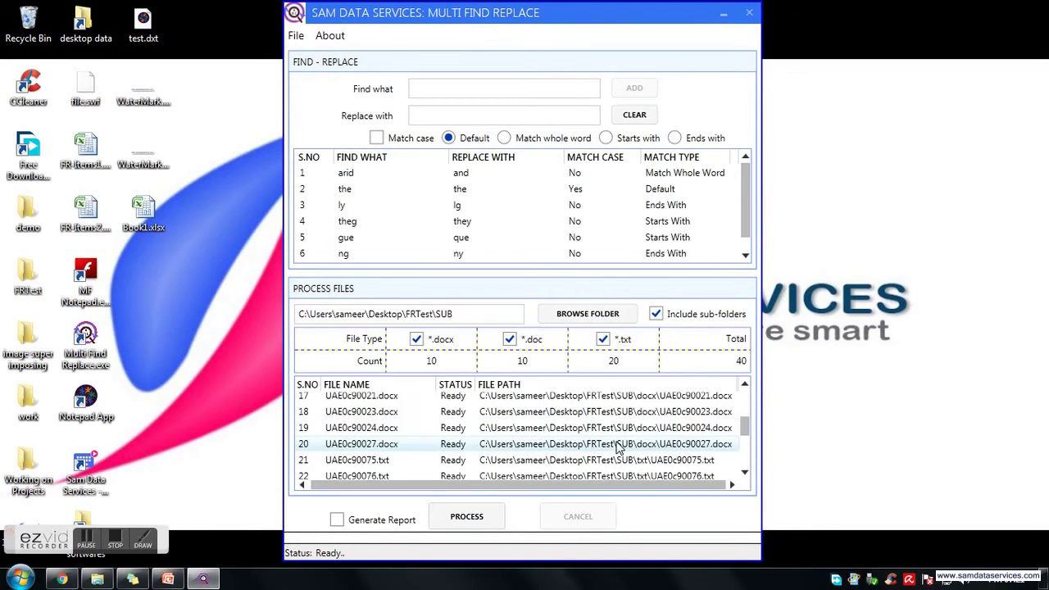
Remove UAE0c90098.txt and UAE0c90099.txt from the list of files to process
scroll(619, 447, down, 4)
scroll(620, 447, up, 6)
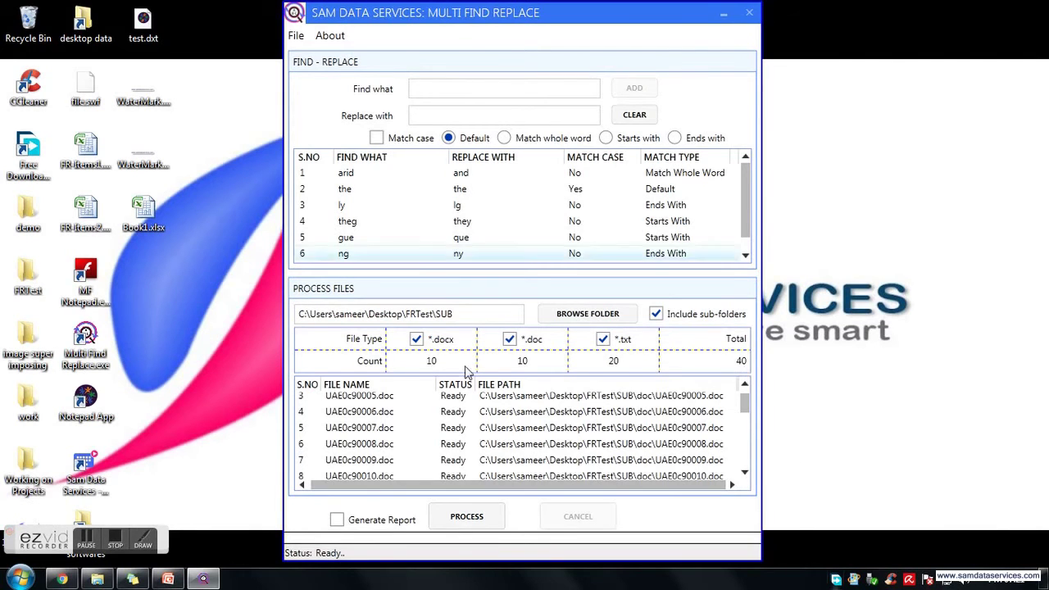
scroll(533, 465, down, 10)
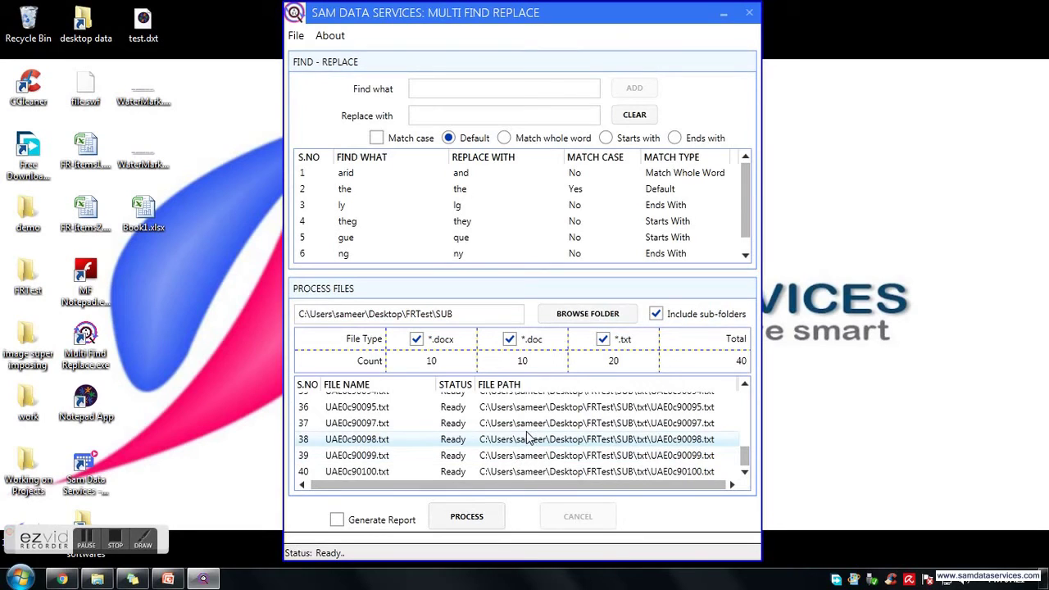
drag(529, 438, 532, 450)
right_click(540, 445)
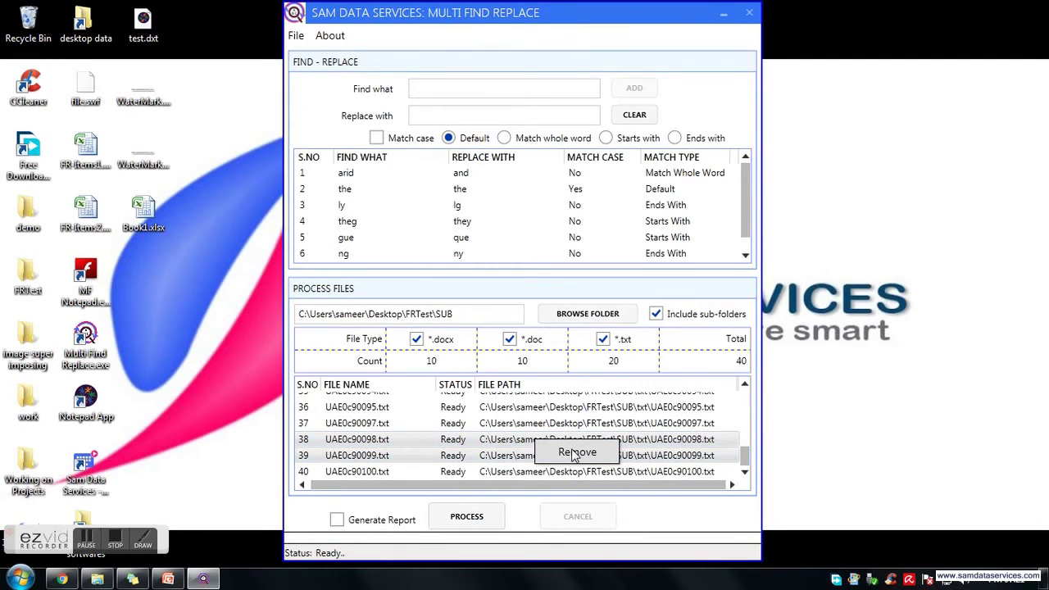
click(576, 453)
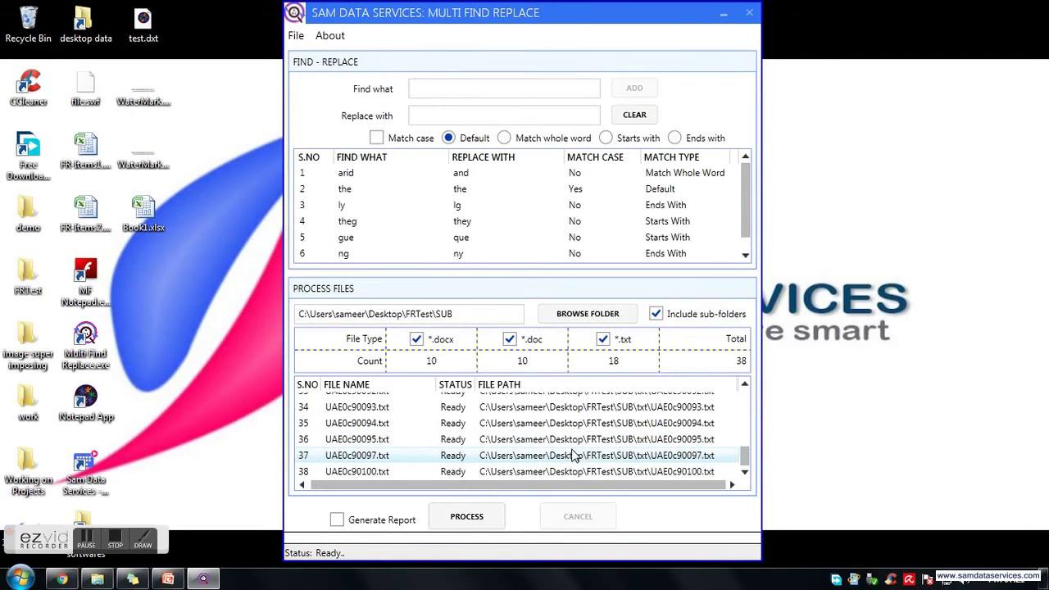
Remove UAE0c90079.txt, UAE0c90081.txt and UAE0c90082.txt from the list of files to process
scroll(503, 443, up, 9)
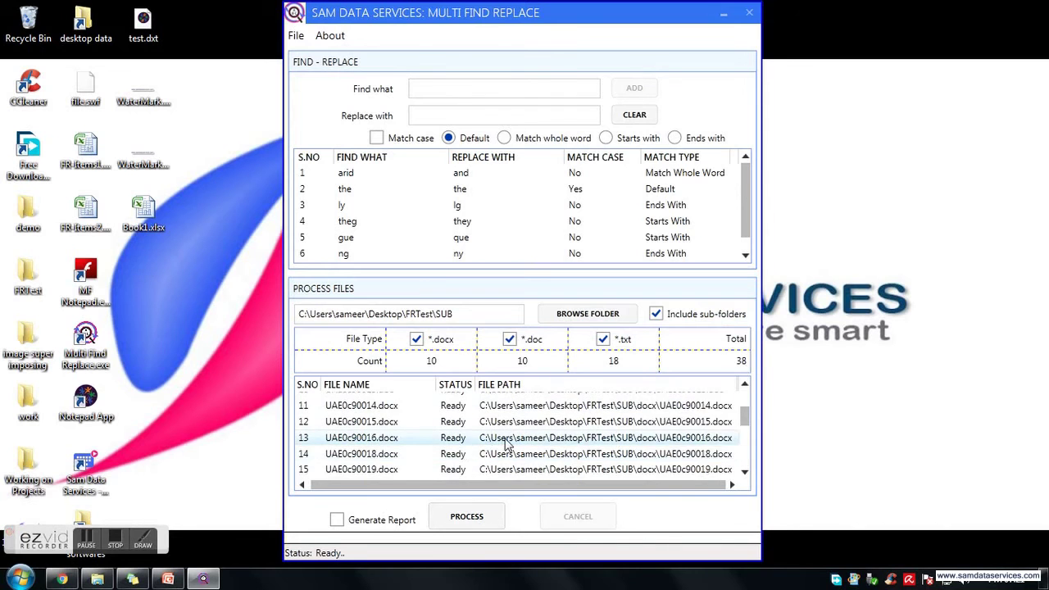
scroll(633, 458, down, 5)
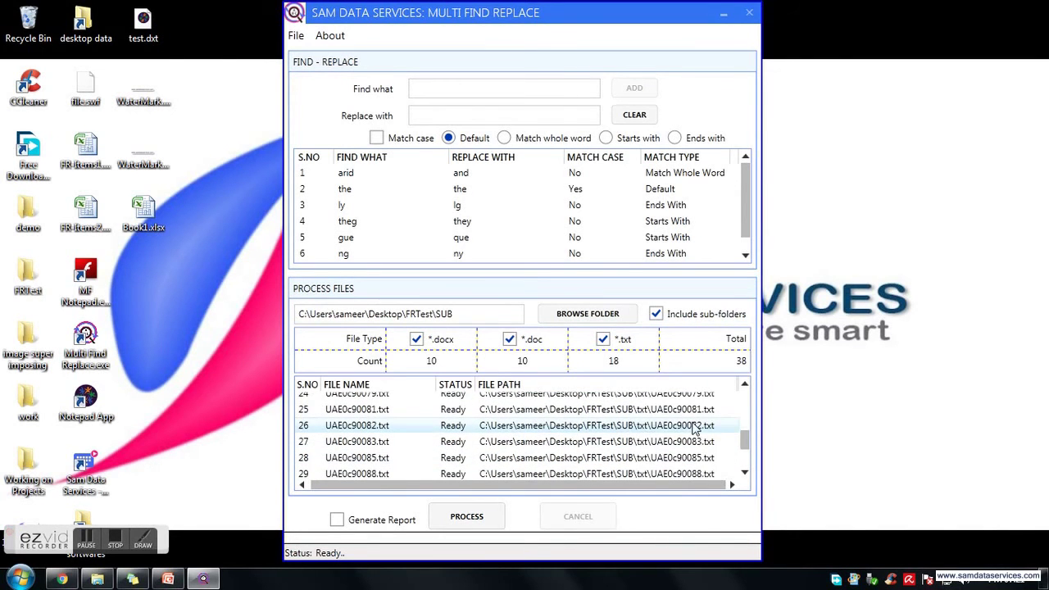
click(681, 427)
scroll(680, 428, up, 1)
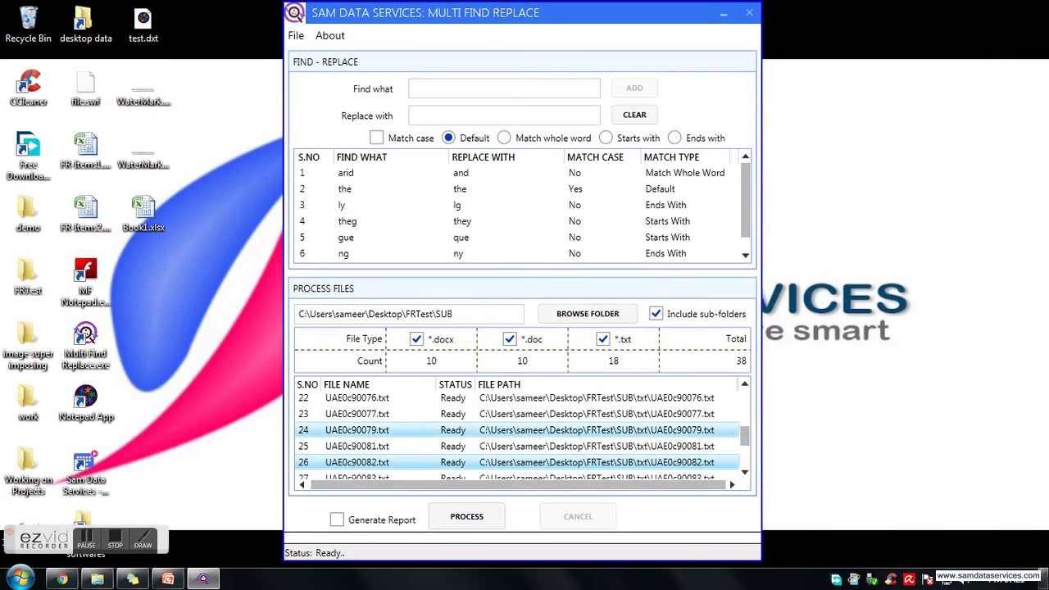
shift+click(643, 434)
right_click(674, 434)
click(709, 443)
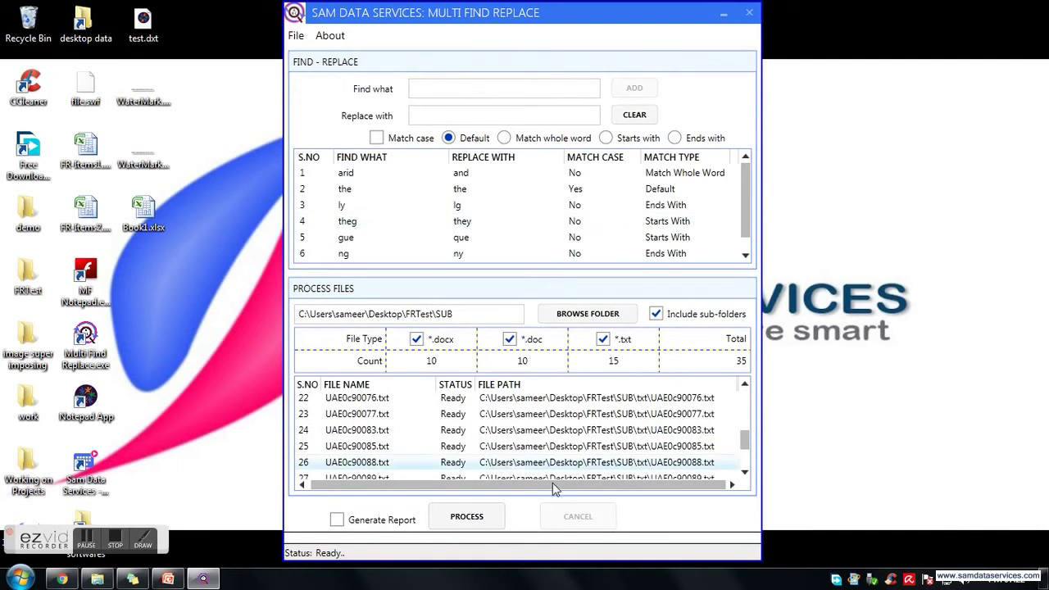
Enable report generation for the processing run
drag(746, 440, 760, 393)
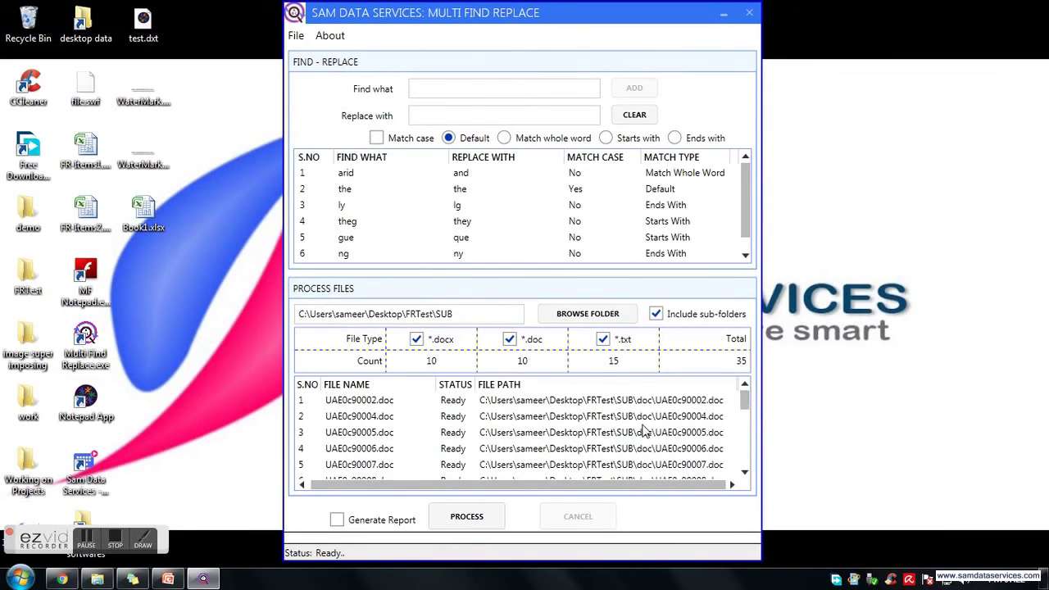
drag(373, 485, 368, 483)
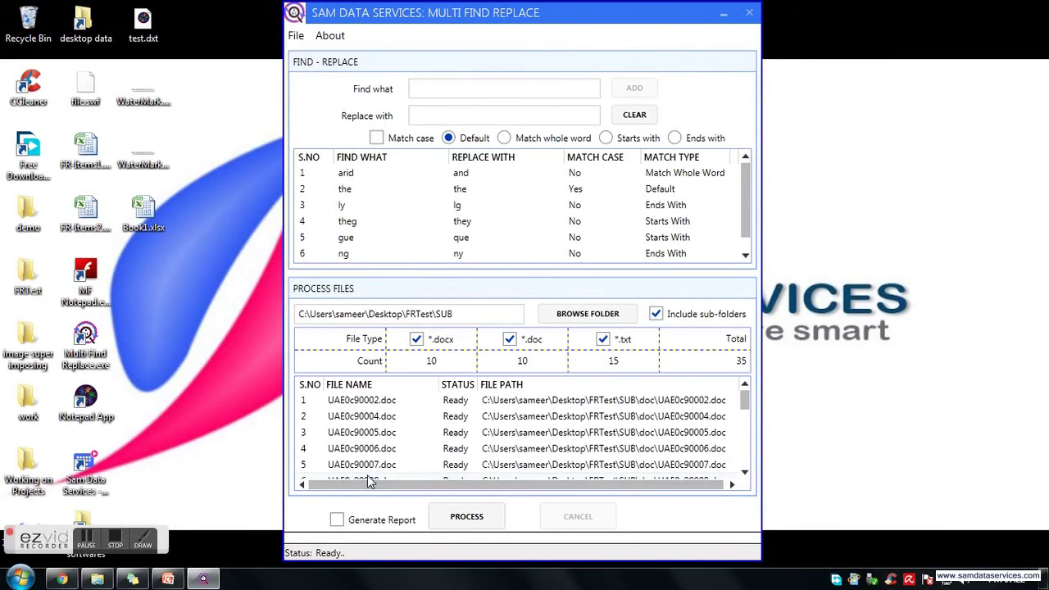
click(337, 521)
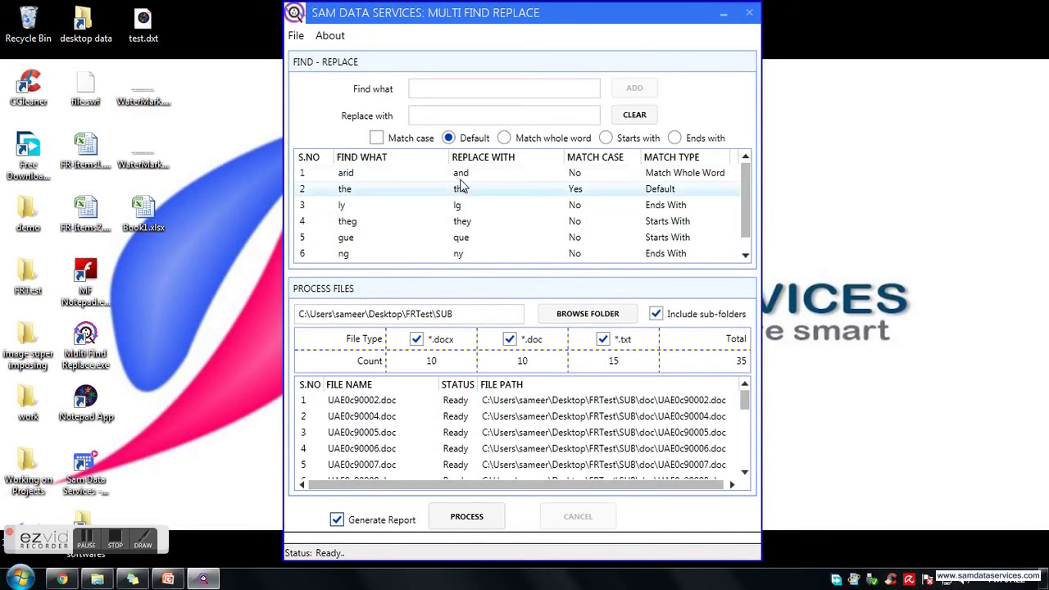
Review the loaded find-replace entries and the remaining files to process
scroll(402, 206, down, 1)
scroll(410, 210, up, 1)
scroll(412, 232, down, 1)
scroll(412, 232, up, 1)
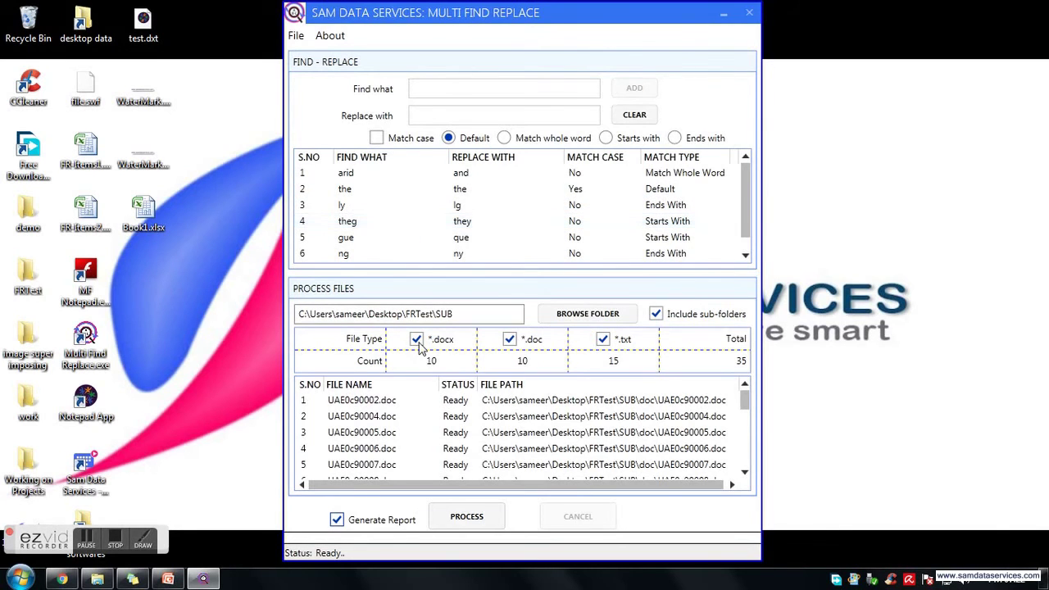
scroll(518, 432, down, 4)
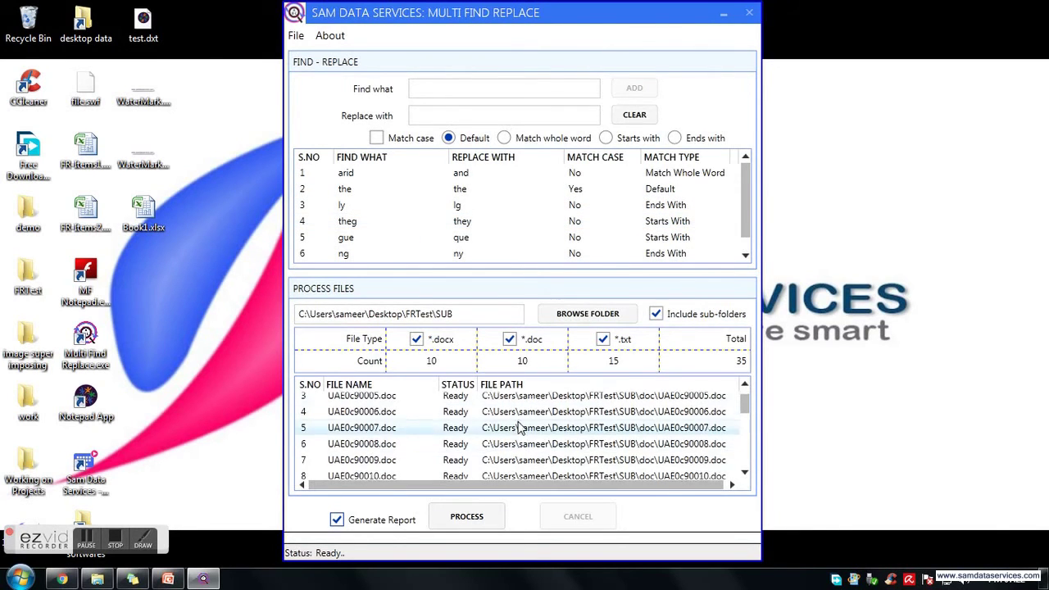
scroll(519, 437, down, 1)
scroll(518, 439, up, 5)
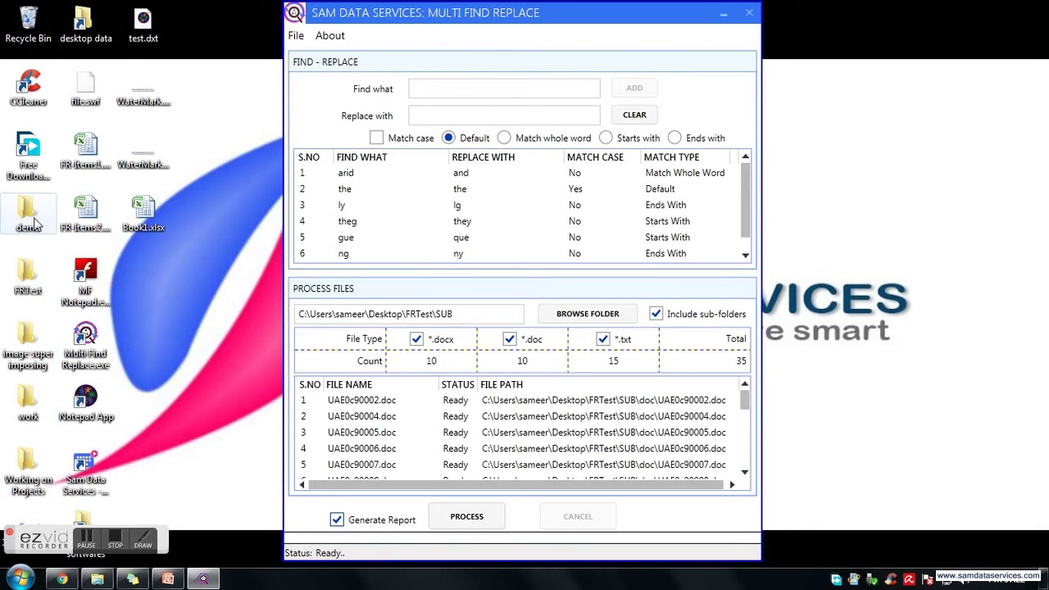
Open UAE0c90002.doc from the FRTest\SUB\doc folder on the desktop, examine its unprocessed text and close it
double_click(27, 268)
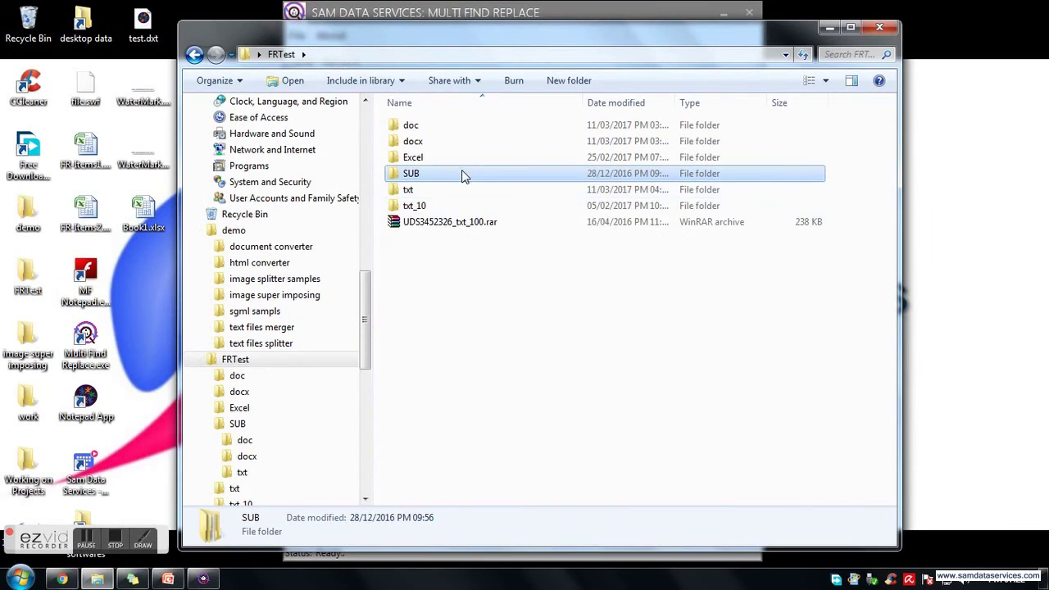
double_click(461, 174)
double_click(452, 128)
click(454, 129)
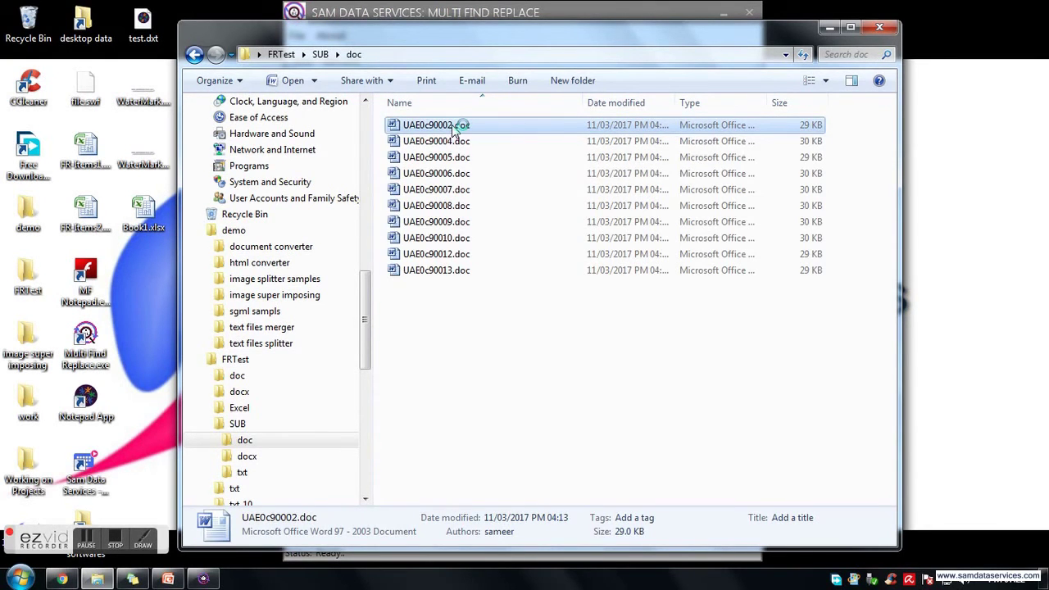
double_click(496, 144)
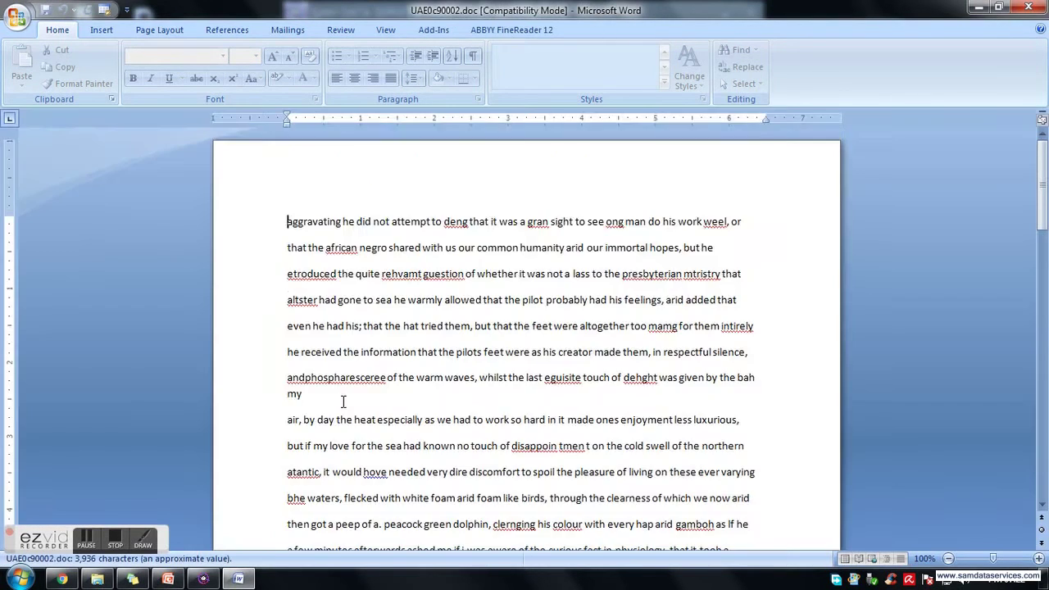
scroll(343, 402, down, 3)
scroll(343, 401, up, 4)
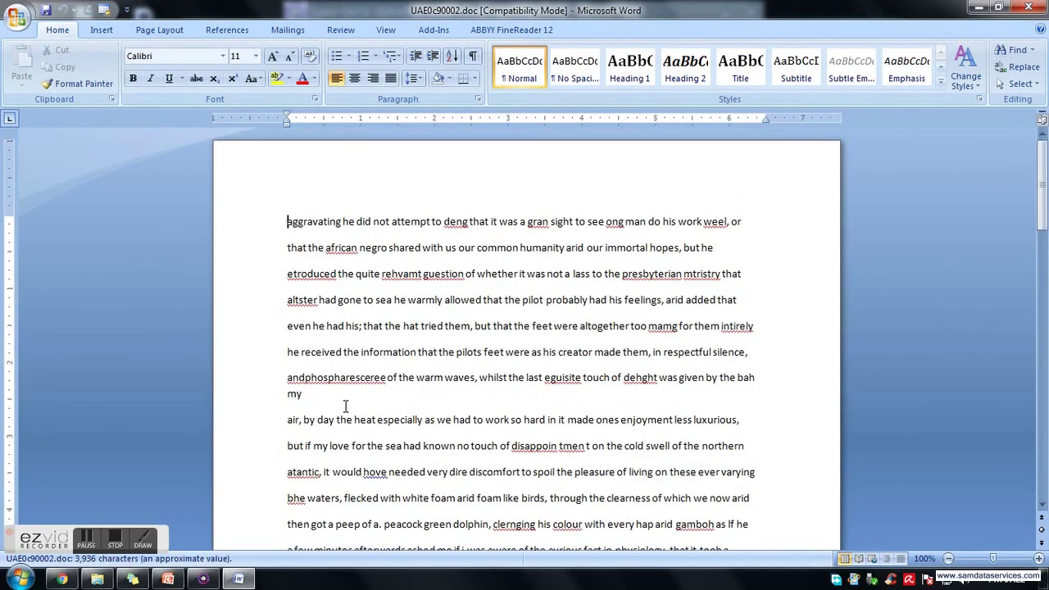
scroll(411, 403, down, 6)
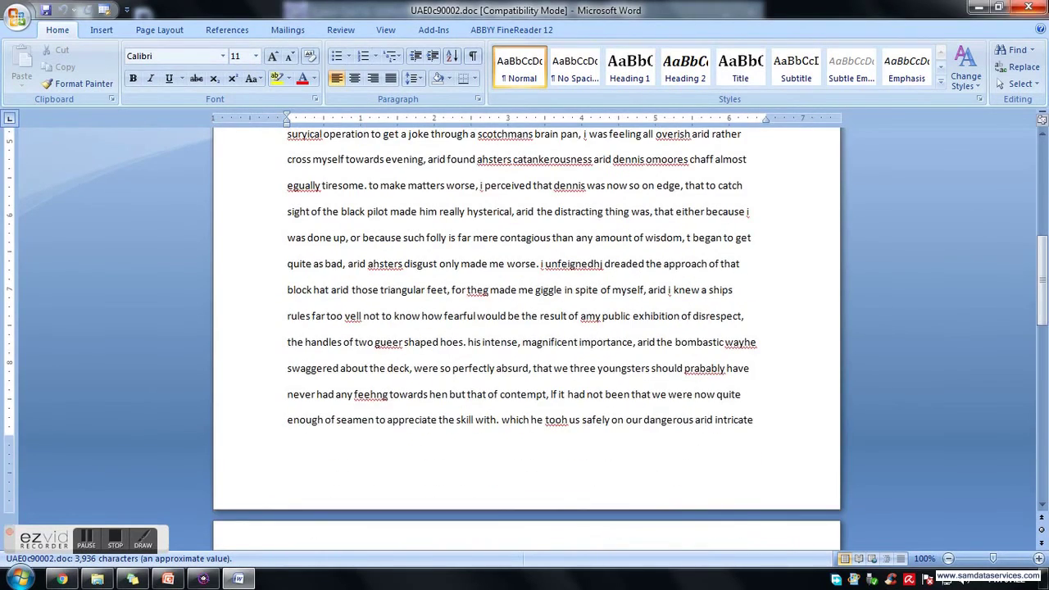
click(1028, 7)
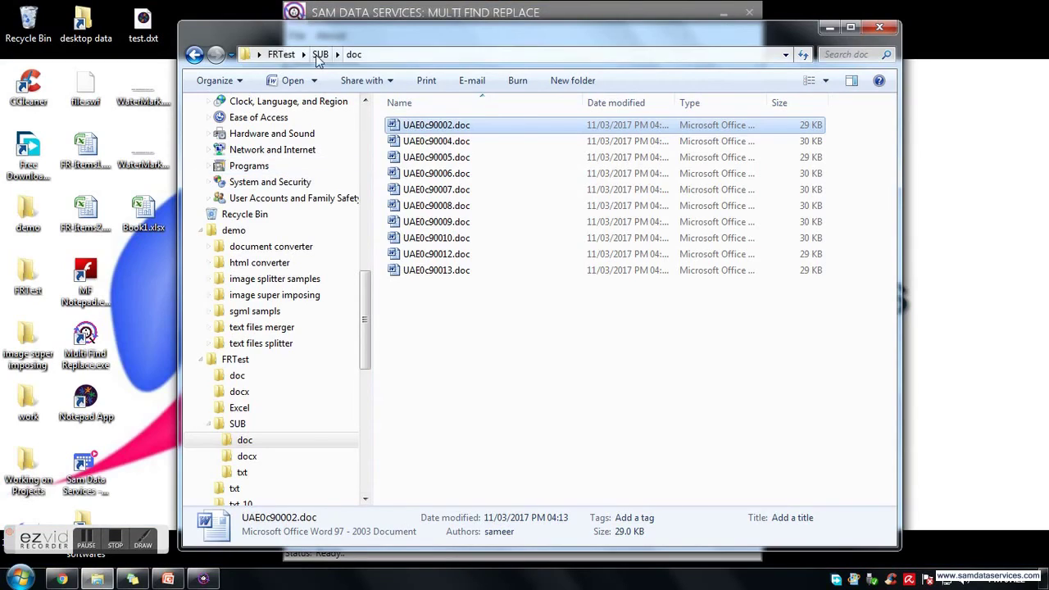
Look through the docx and txt subfolders of SUB, and return to Multi Find Replace
click(319, 54)
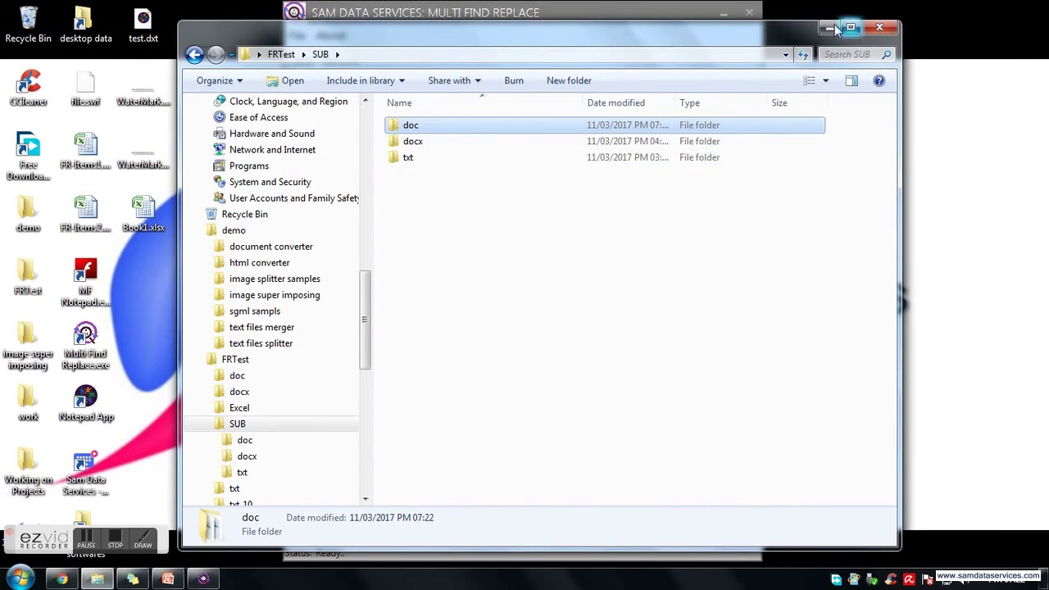
click(422, 142)
double_click(422, 143)
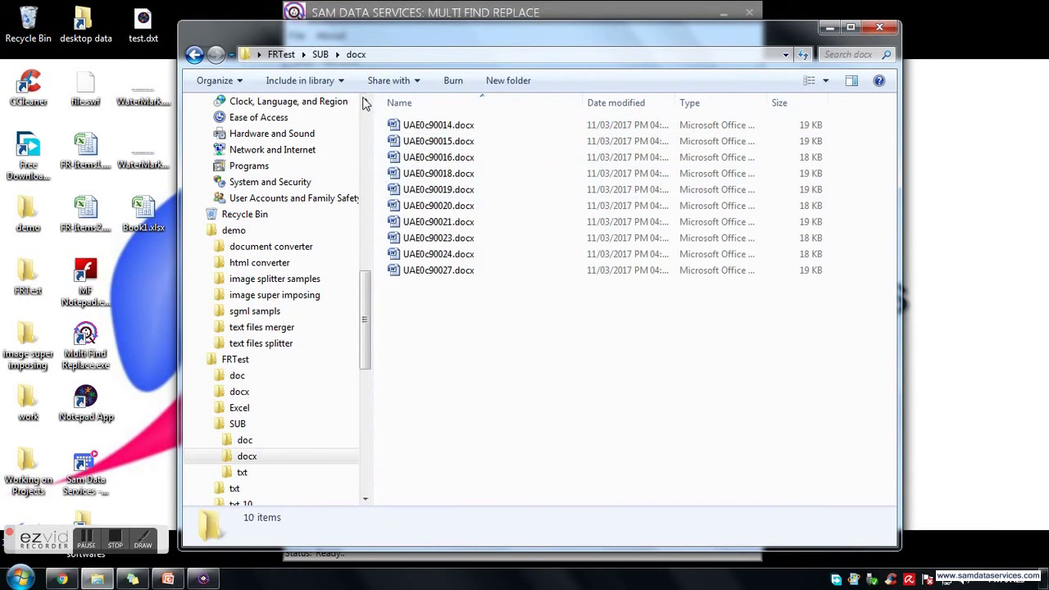
key(BackSpace)
double_click(456, 159)
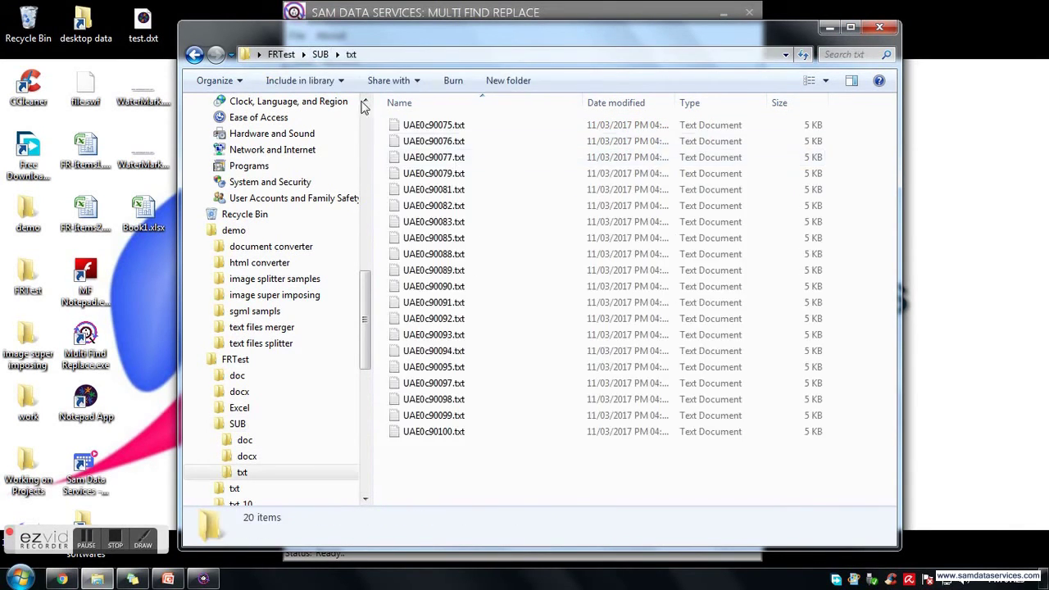
click(319, 55)
click(825, 31)
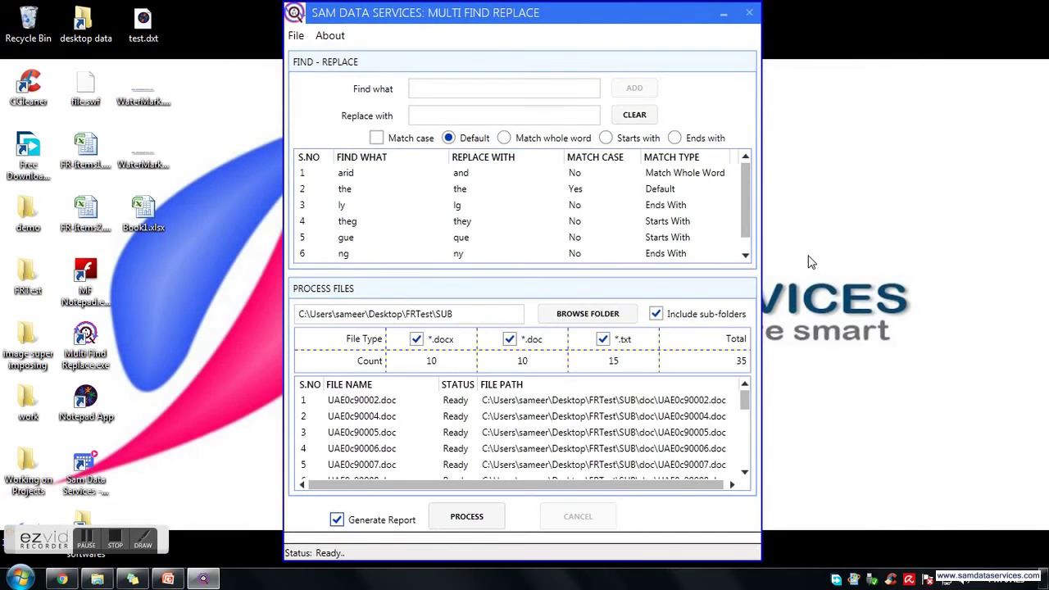
Start the batch find-replace run on all listed doc, docx and txt files and check the first files' statuses
click(460, 521)
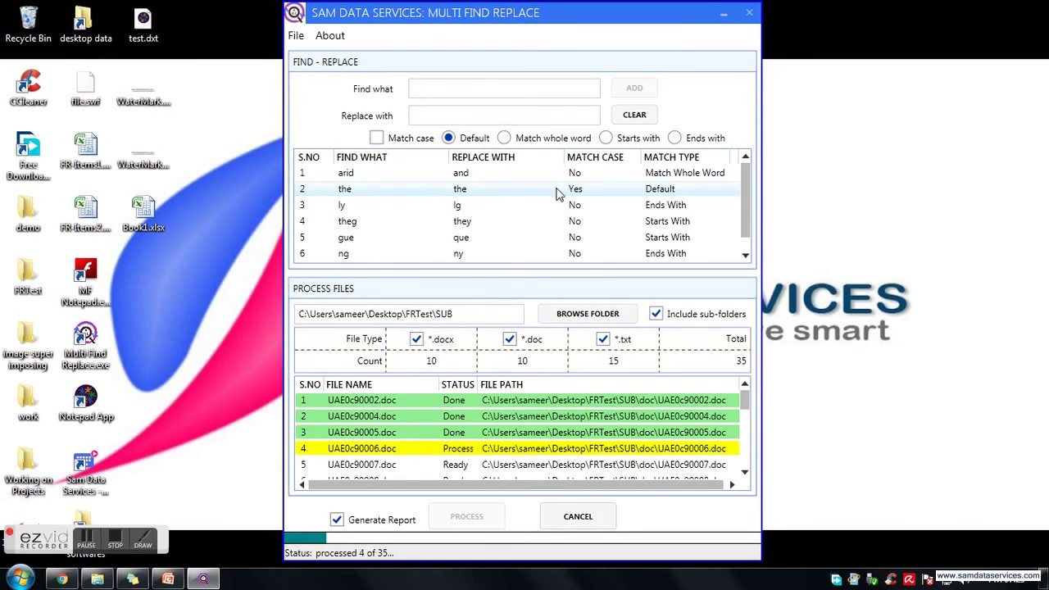
scroll(574, 434, down, 3)
scroll(702, 418, up, 3)
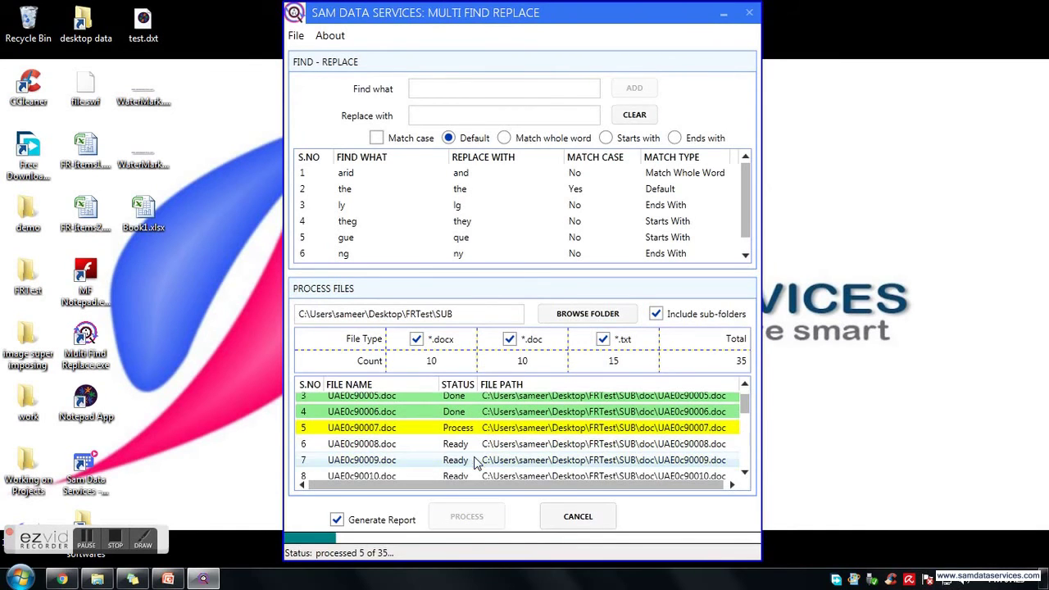
scroll(579, 459, down, 1)
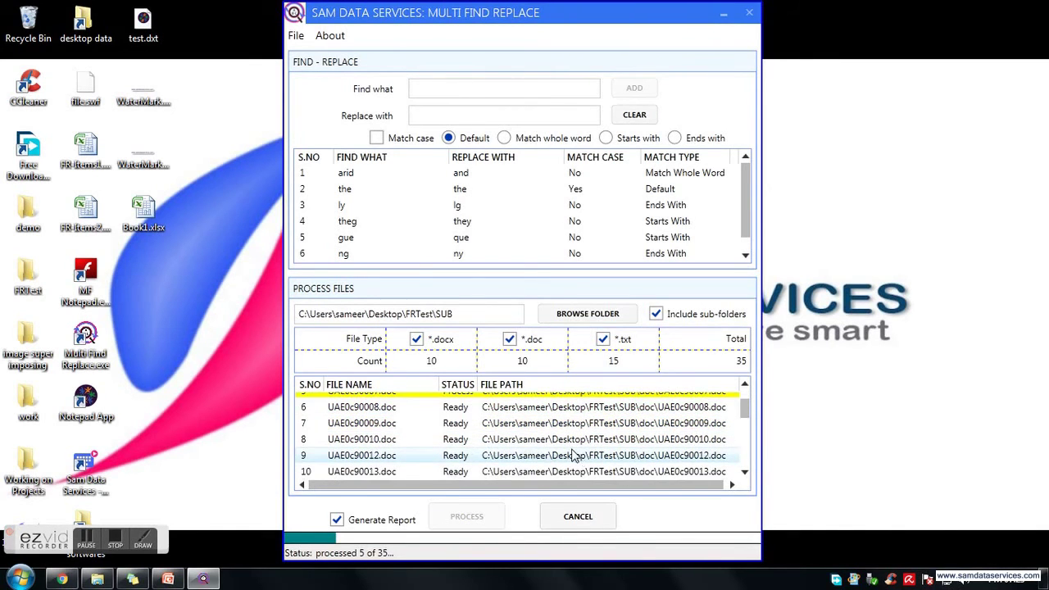
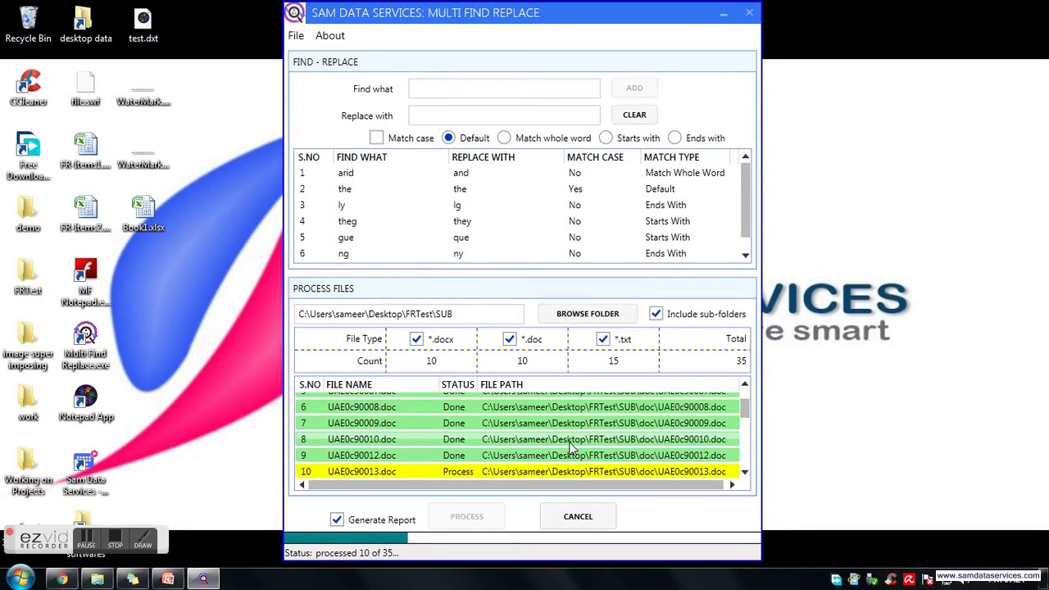
Follow the processing status of the remaining doc, docx and txt files through the file list until the run ends
scroll(571, 447, down, 1)
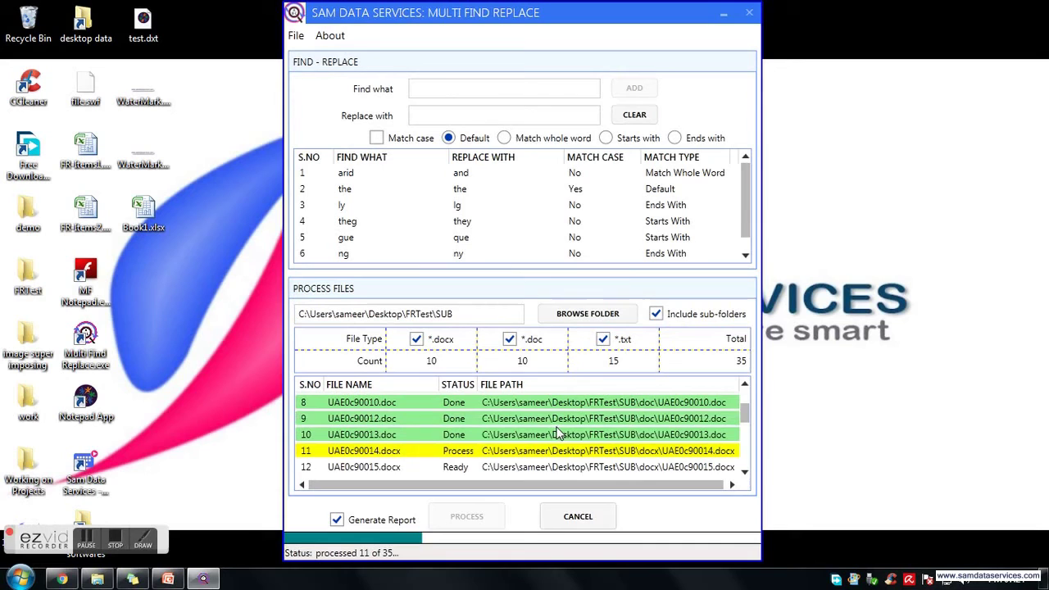
scroll(555, 432, down, 1)
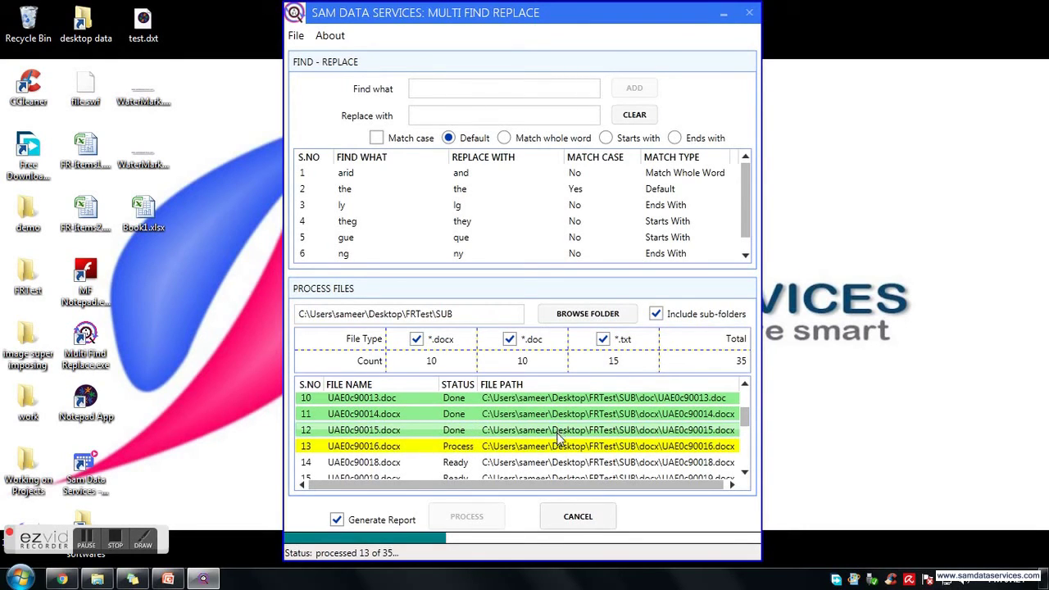
scroll(560, 440, down, 1)
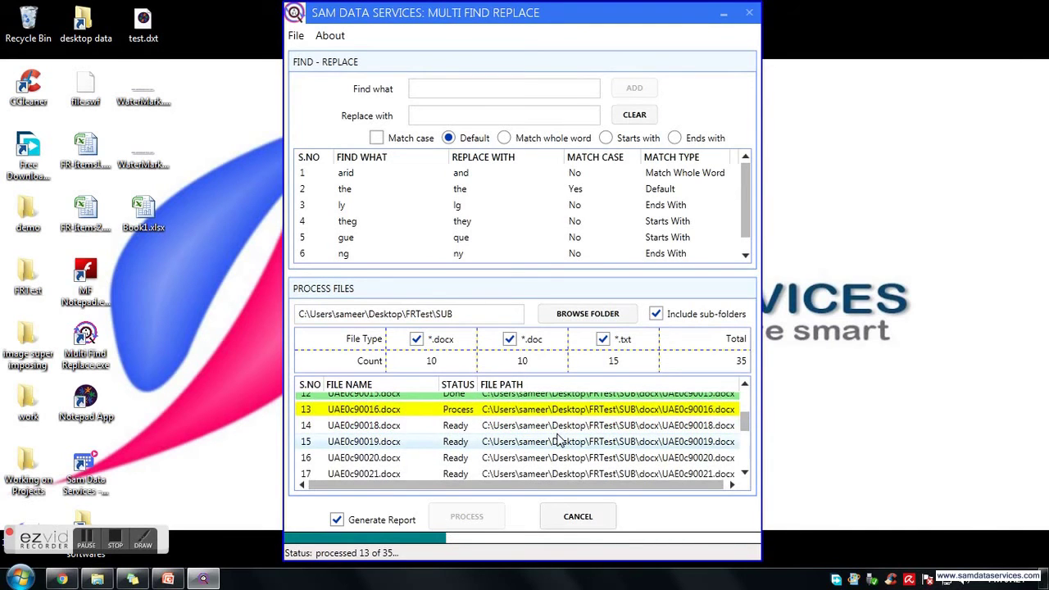
scroll(558, 440, up, 1)
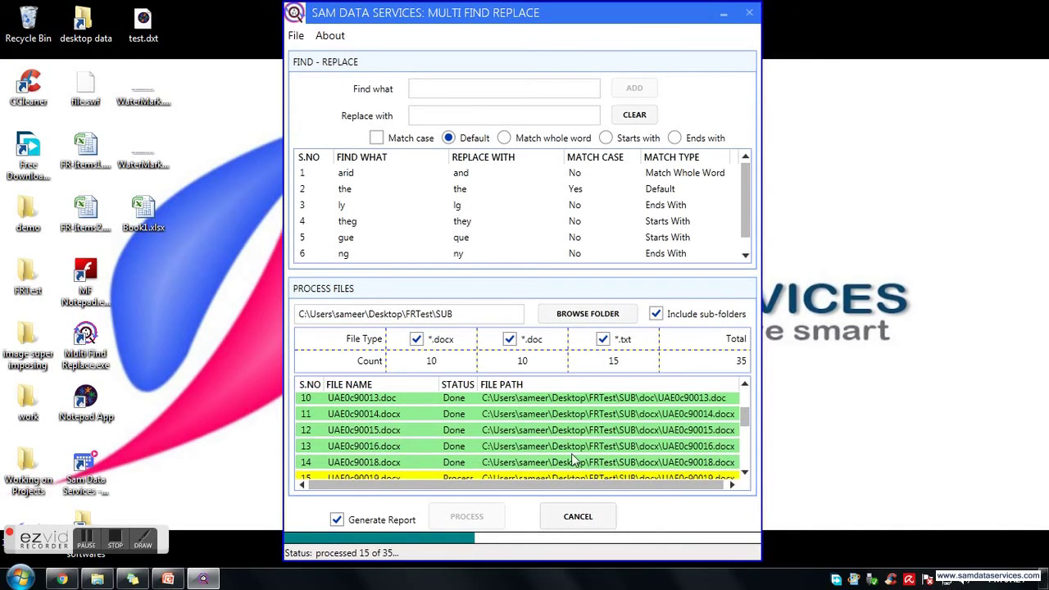
scroll(611, 439, down, 1)
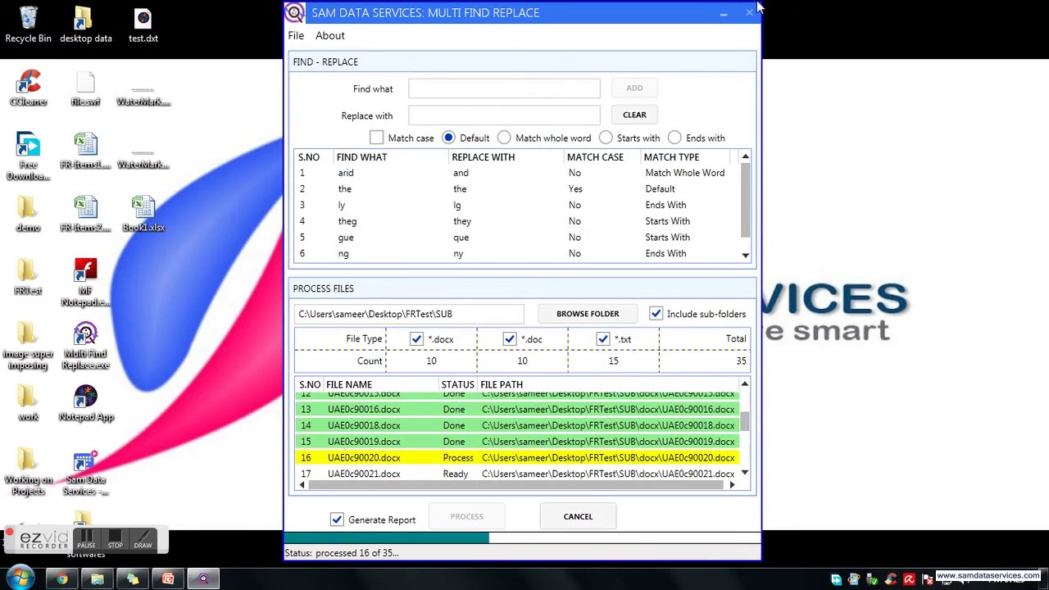
click(735, 17)
click(211, 576)
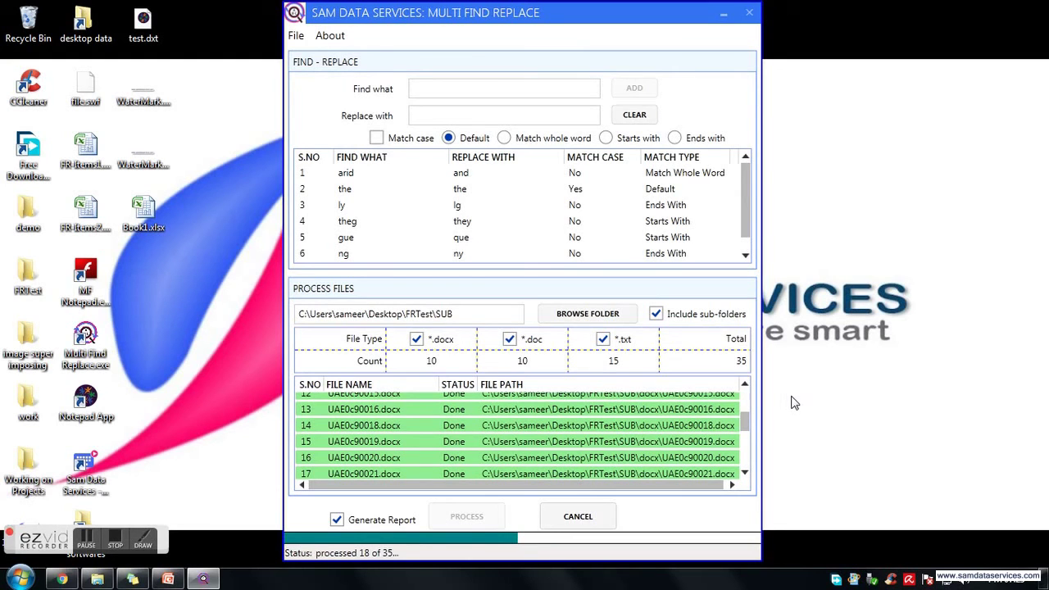
drag(744, 422, 747, 432)
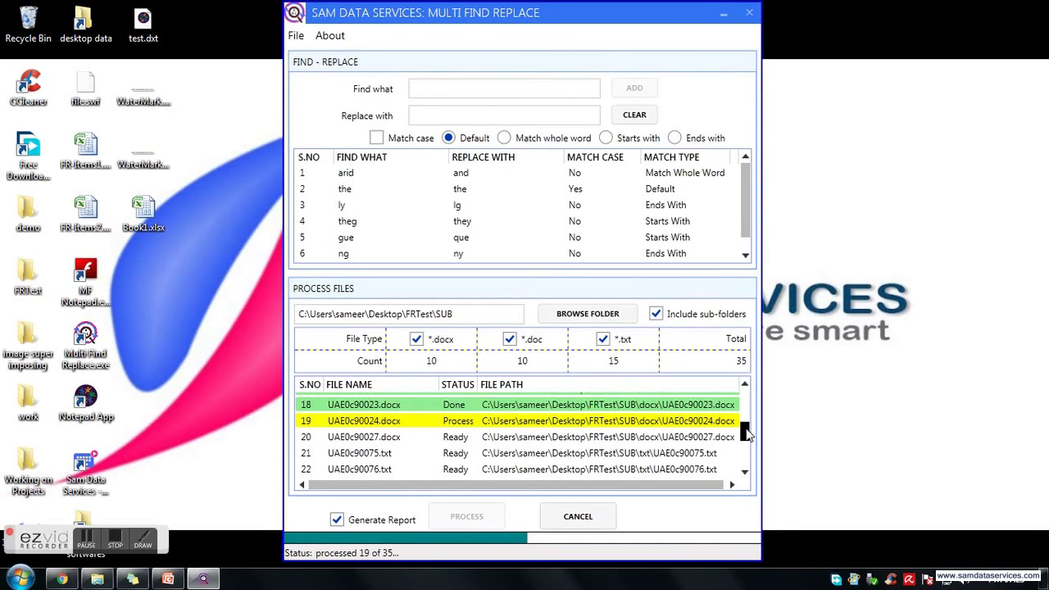
drag(746, 434, 743, 435)
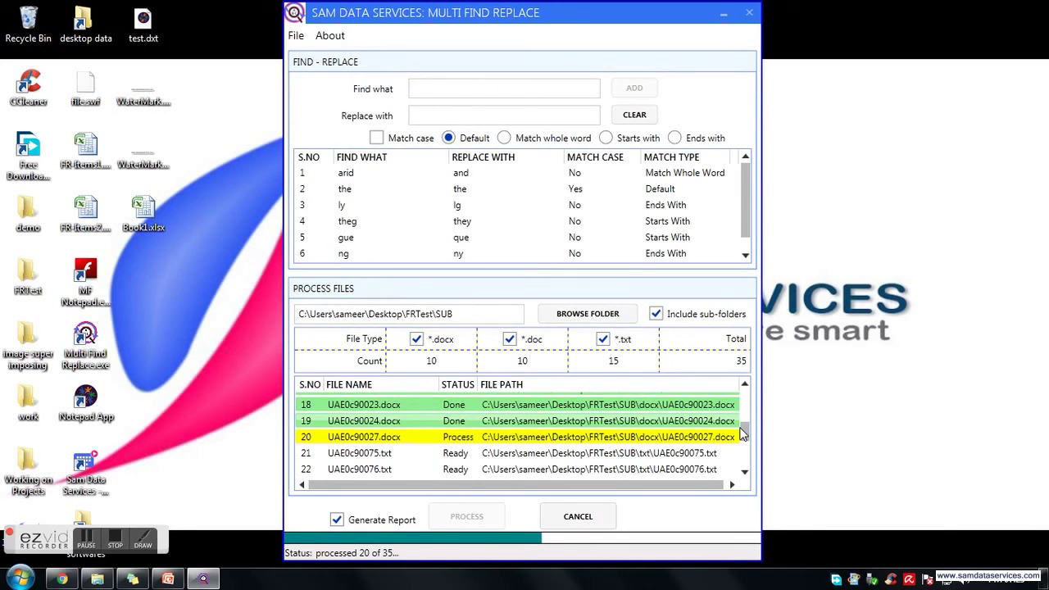
drag(741, 434, 748, 437)
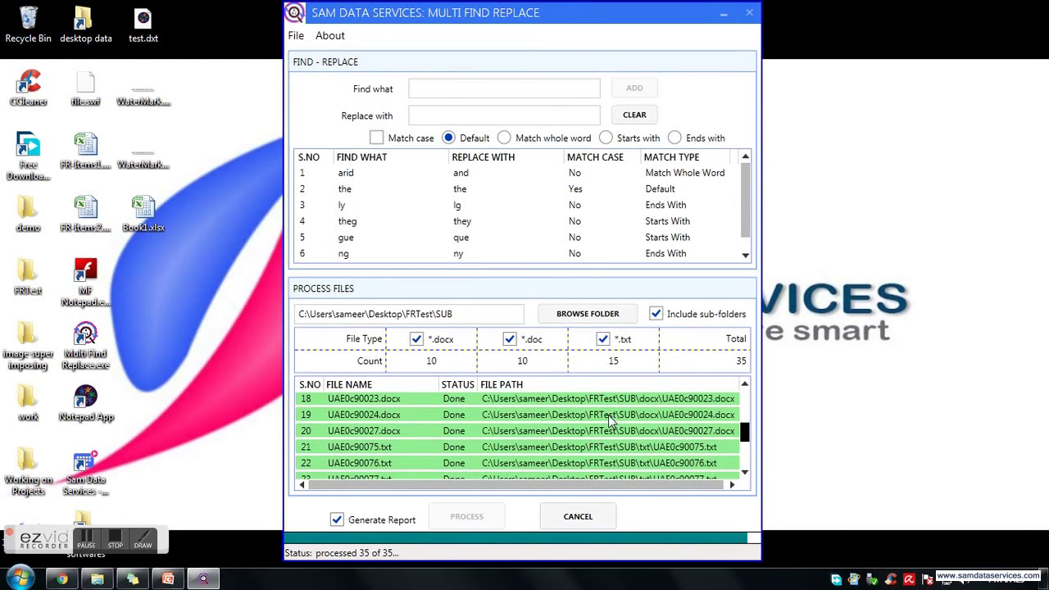
Bring up the generated Excel report and examine its first entry from the Folder column across to the Count column
click(722, 13)
click(898, 35)
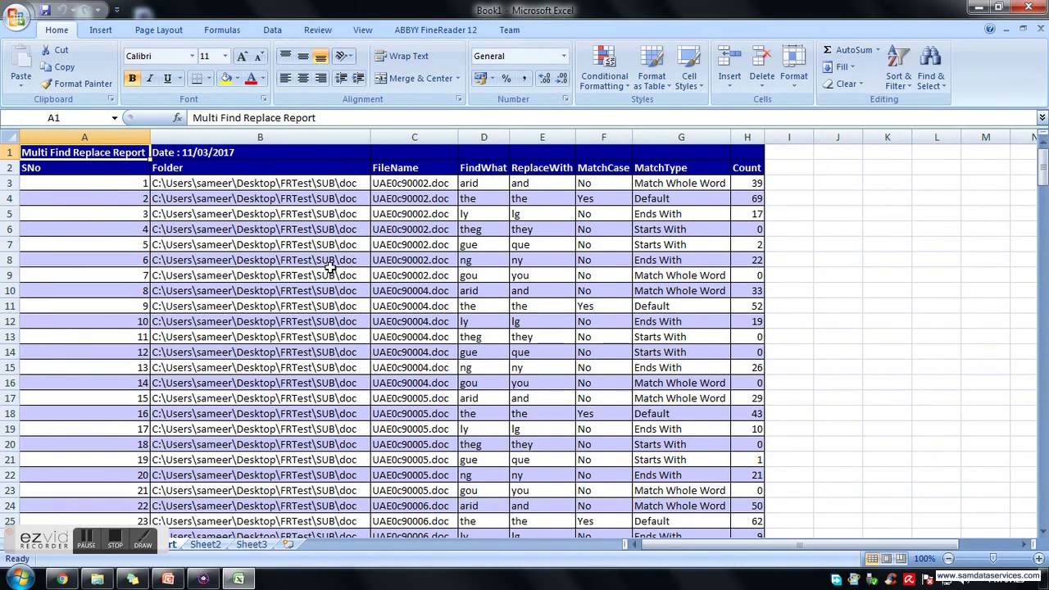
click(233, 183)
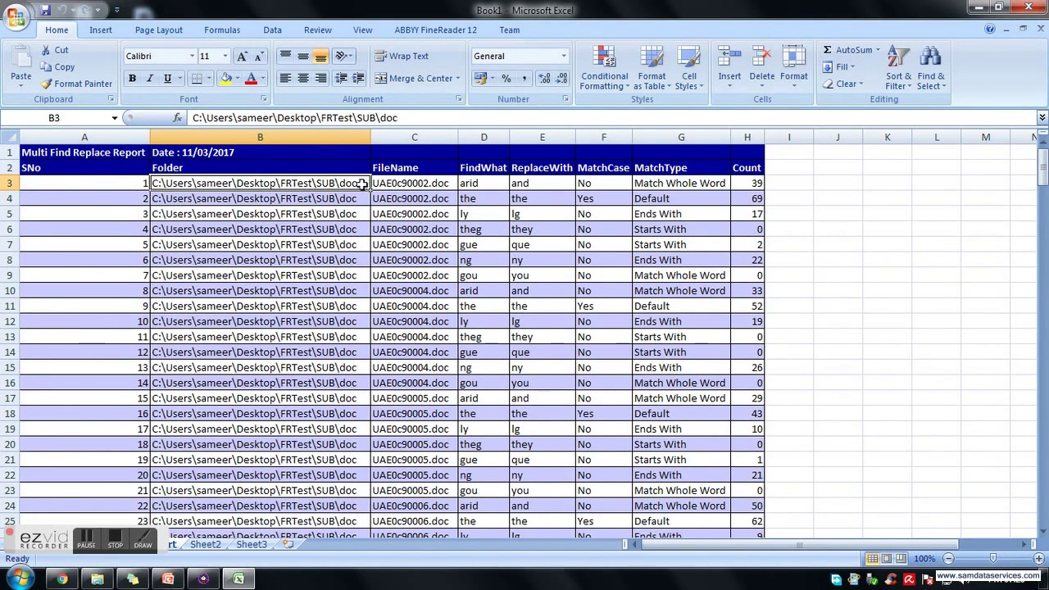
click(406, 182)
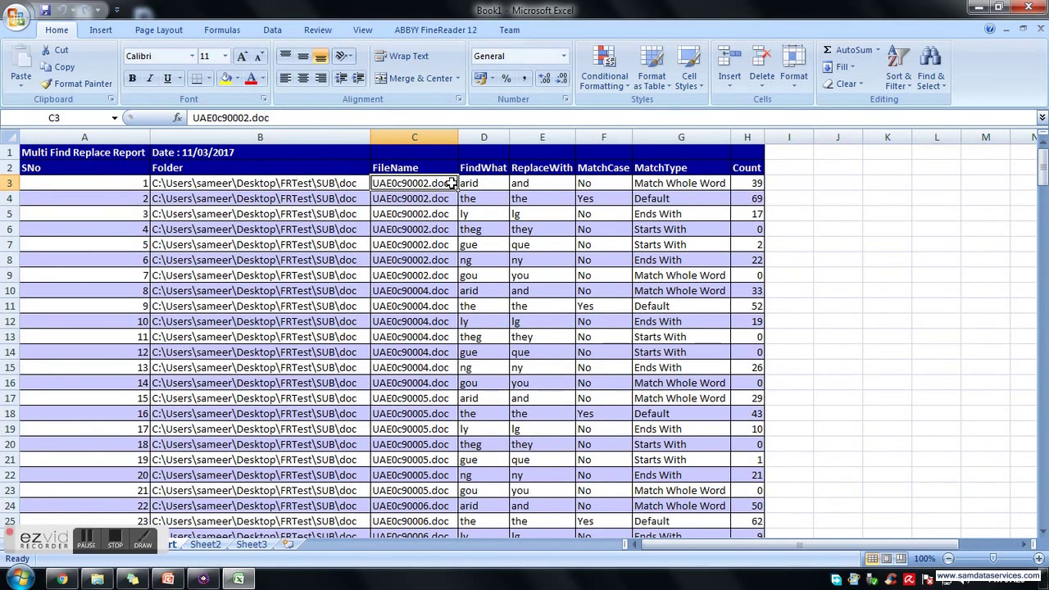
key(Right)
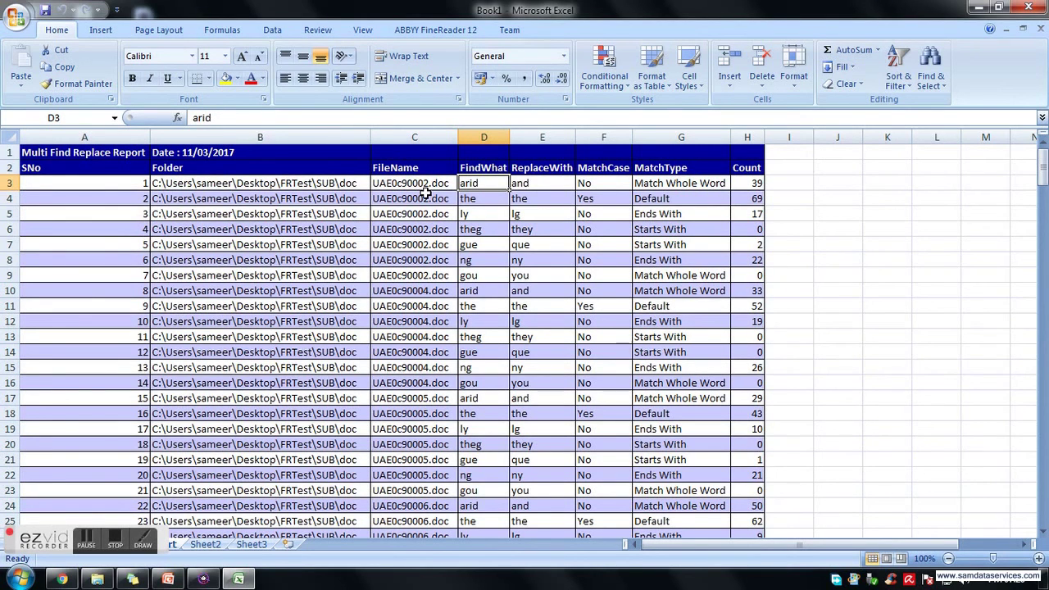
key(Right)
key(Right)
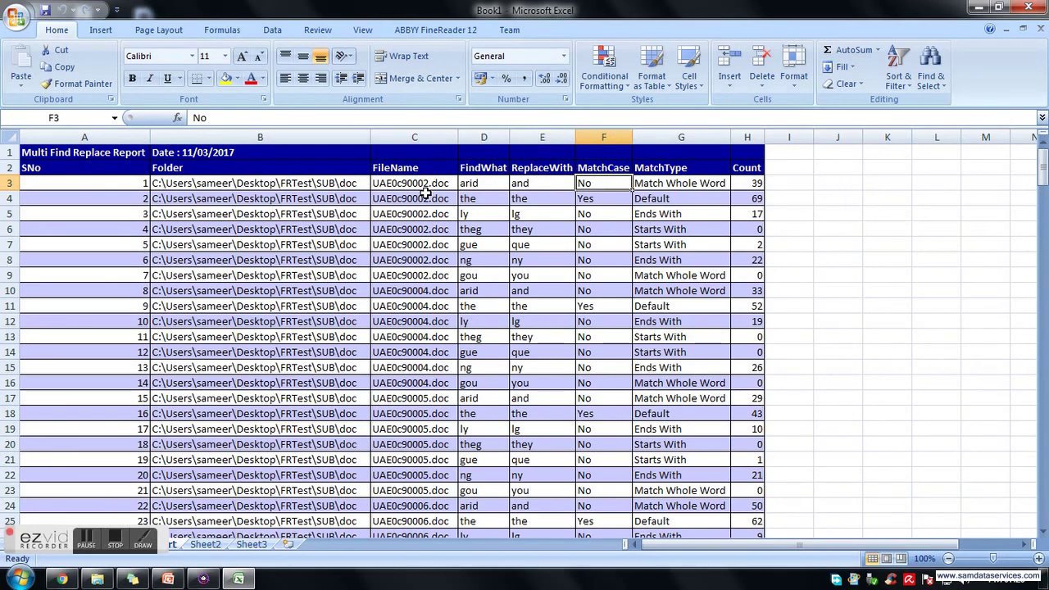
key(Right)
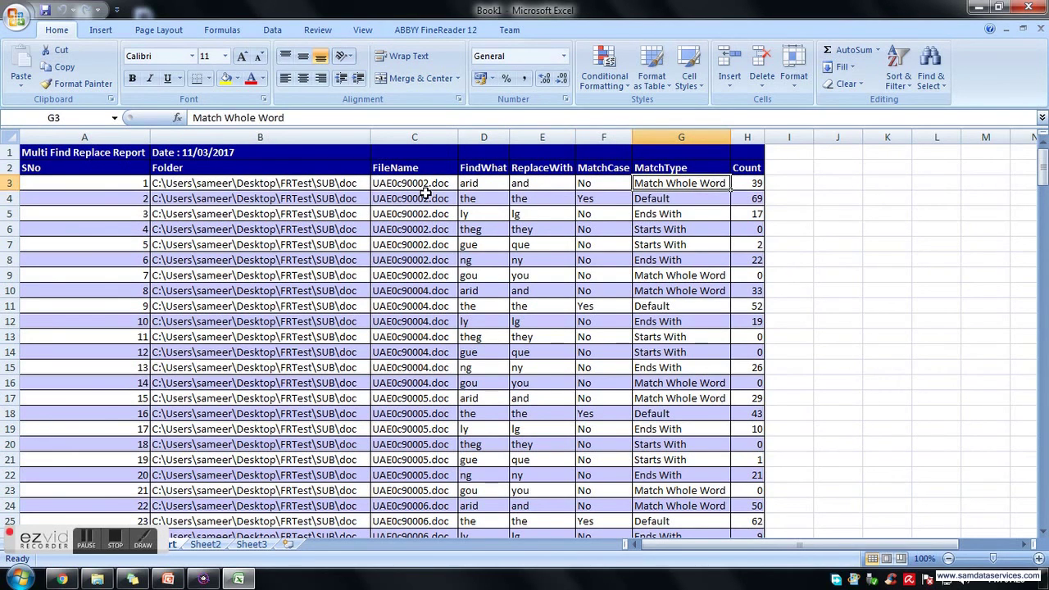
key(Right)
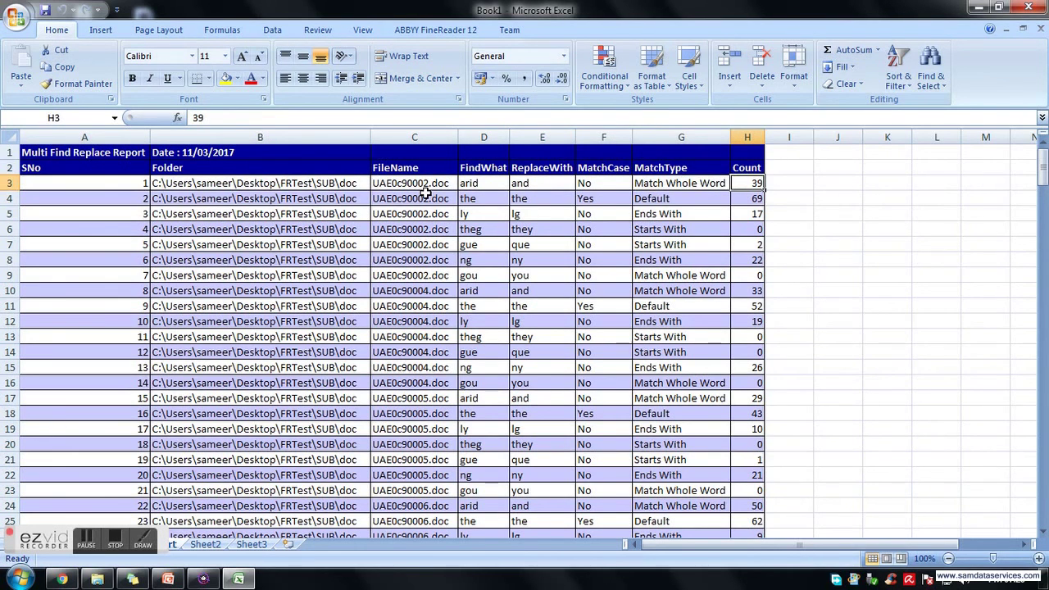
Examine the remaining report rows and the total replacement count below the last entry
scroll(555, 279, down, 3)
scroll(556, 279, down, 9)
scroll(553, 280, down, 20)
scroll(569, 316, down, 20)
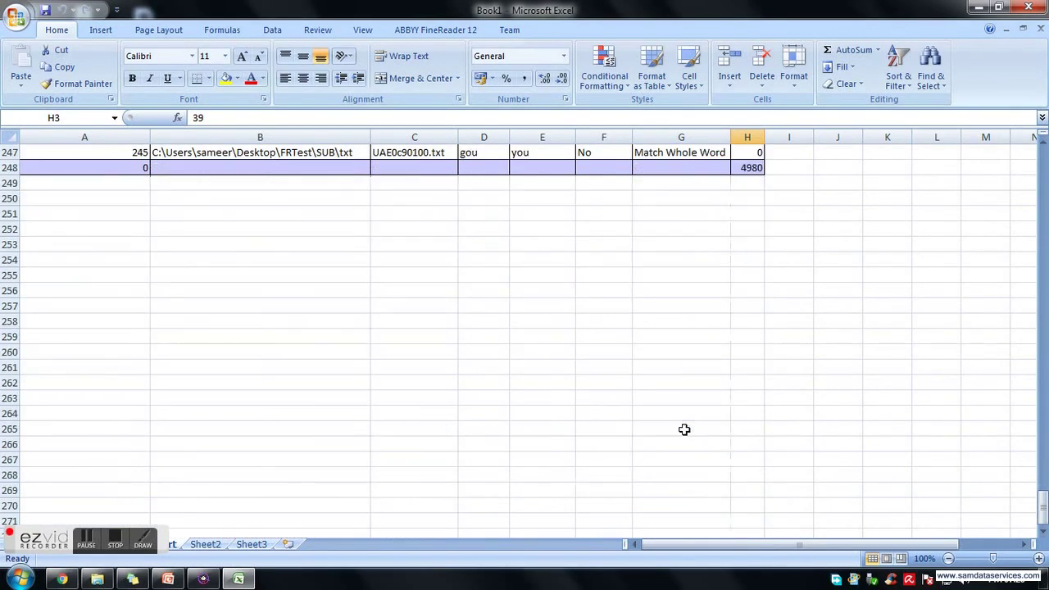
scroll(685, 429, up, 4)
click(745, 352)
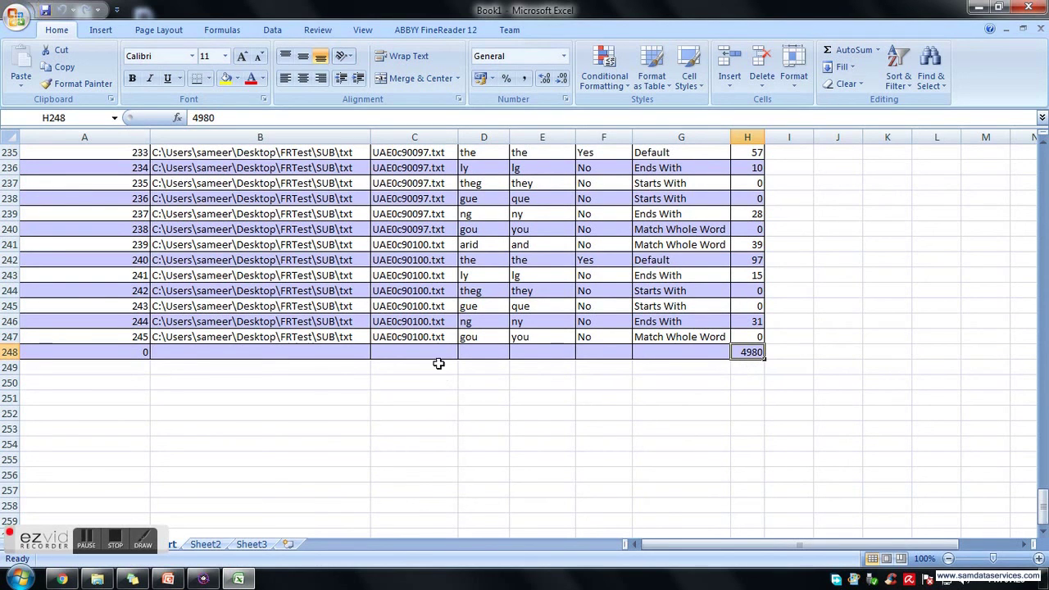
scroll(393, 342, up, 20)
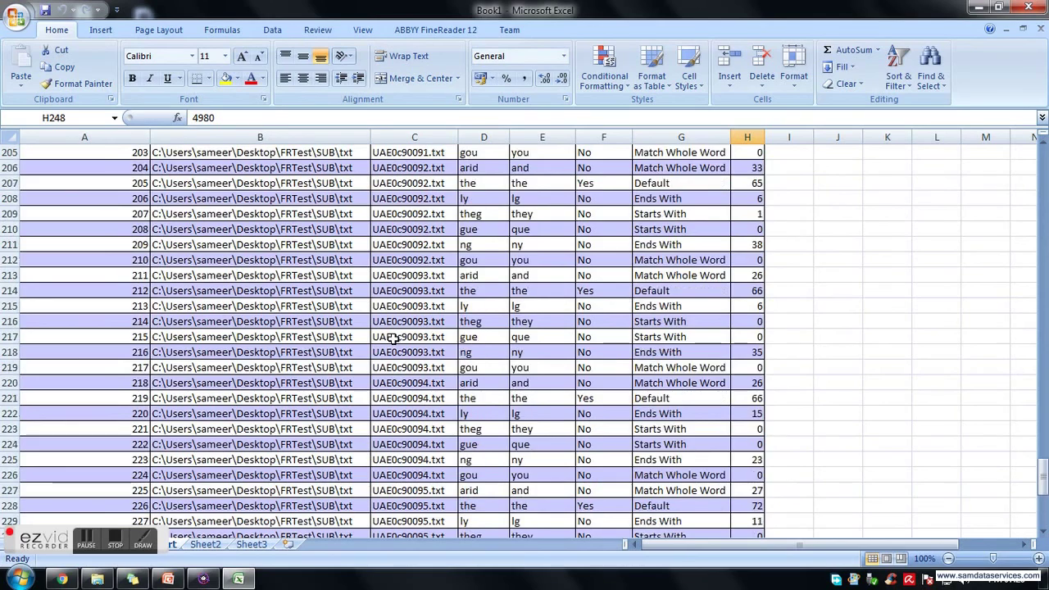
scroll(394, 338, up, 3)
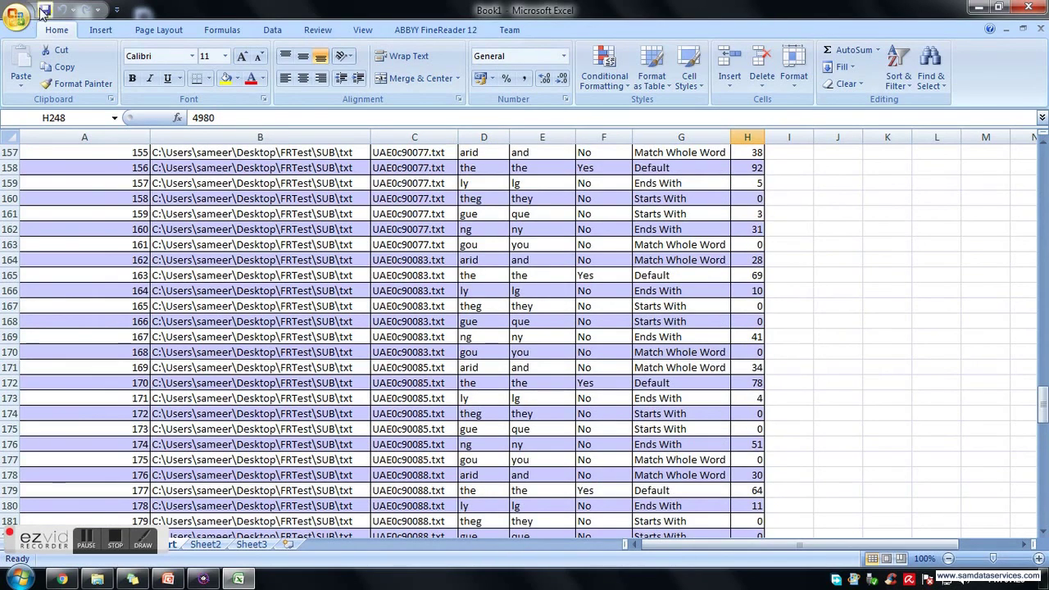
Save the report workbook to the desktop as Report.xlsx and close it
key(ctrl+s)
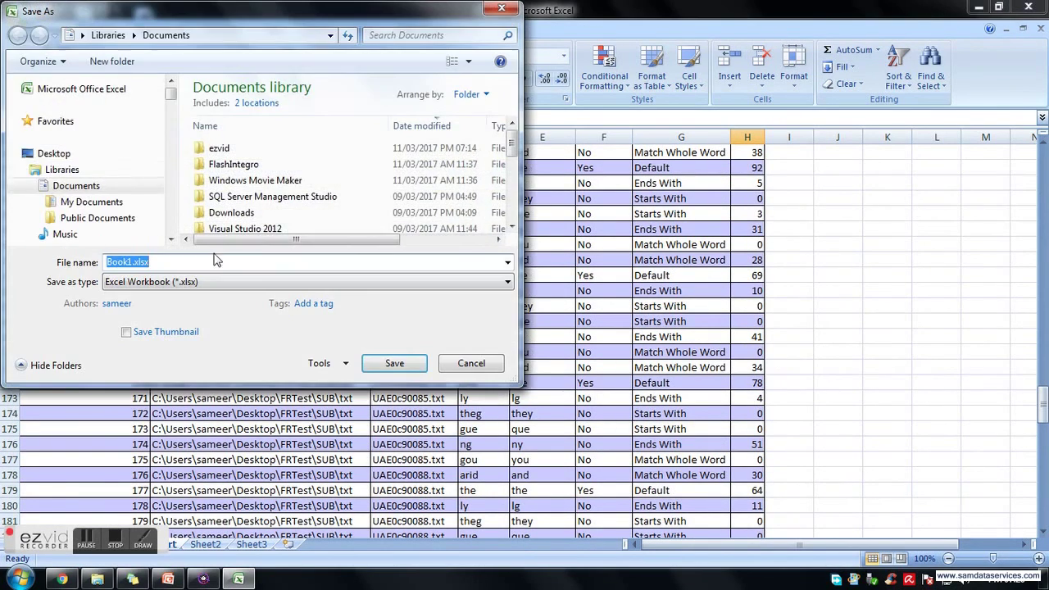
click(107, 152)
click(159, 260)
key(Right)
key(Left)
key(Left)
key(Left)
key(Left)
key(Left)
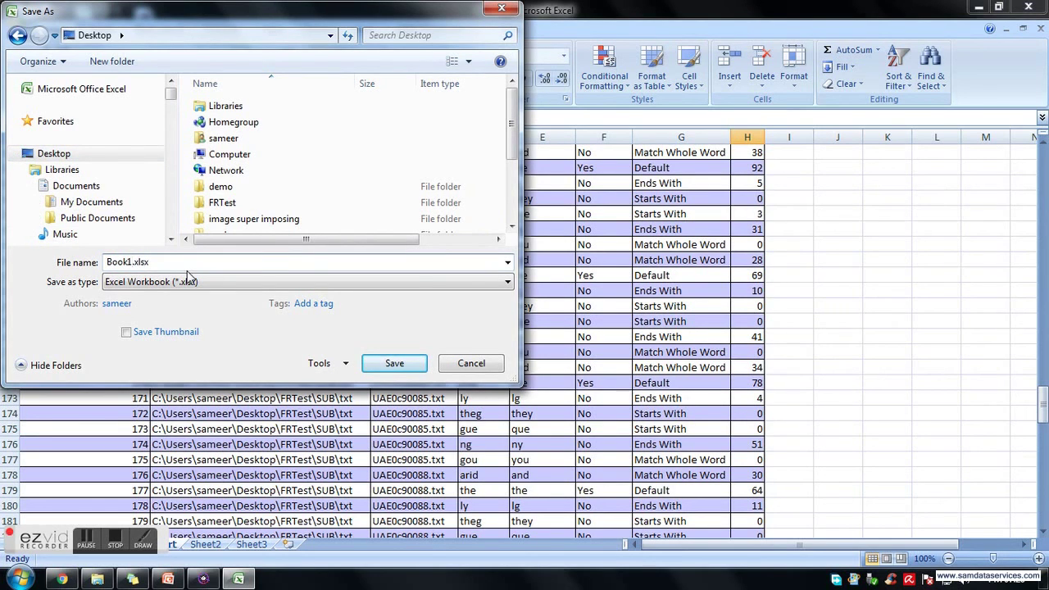
key(shift+Home)
text(Report)
click(391, 363)
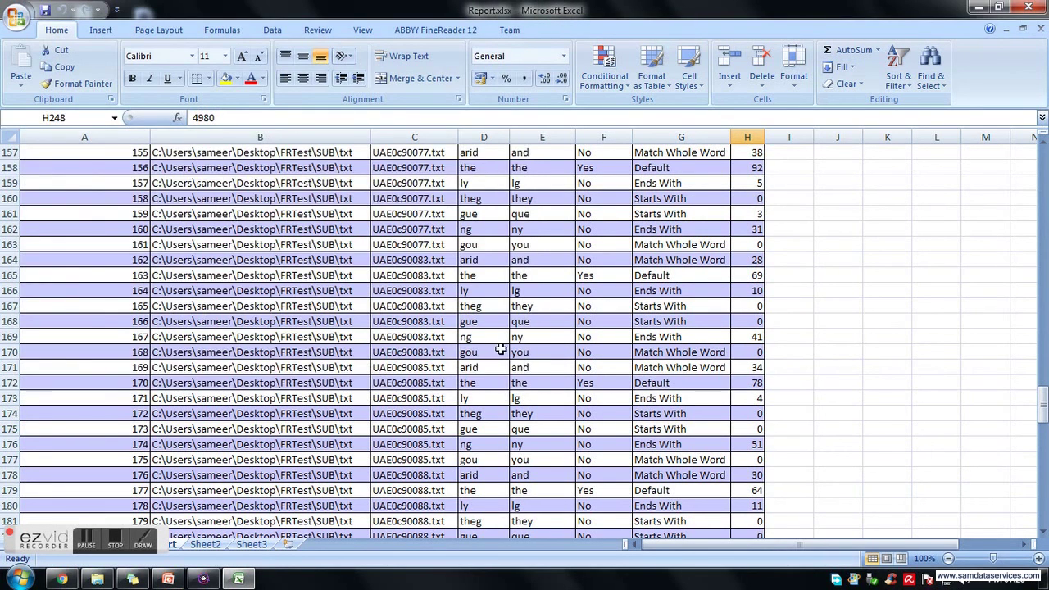
scroll(508, 360, down, 20)
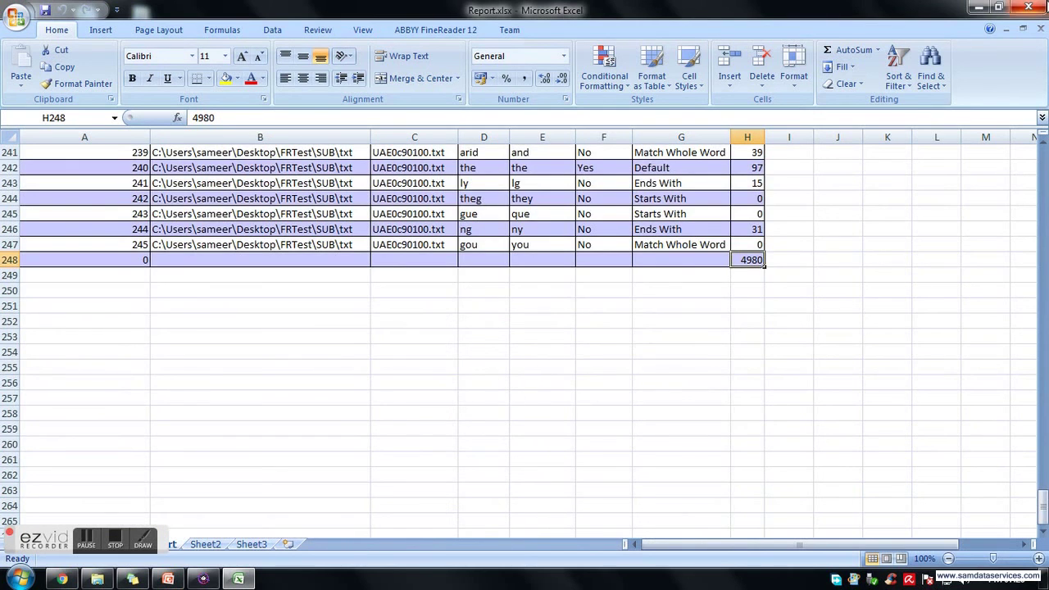
click(1028, 7)
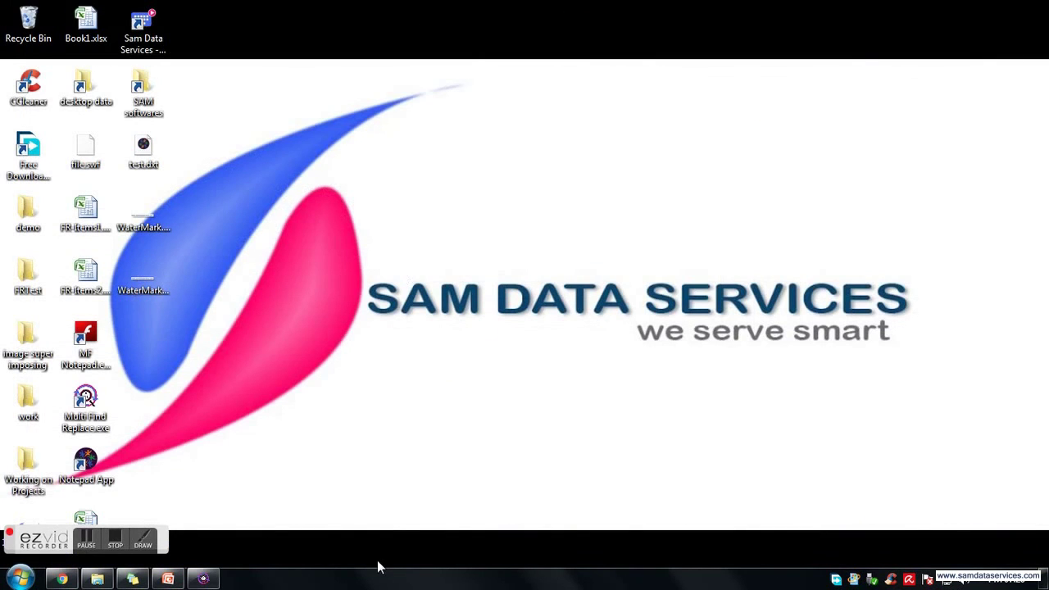
Switch back to Multi Find Replace, check the statuses at the end of the file list and minimize the window
click(205, 580)
click(213, 581)
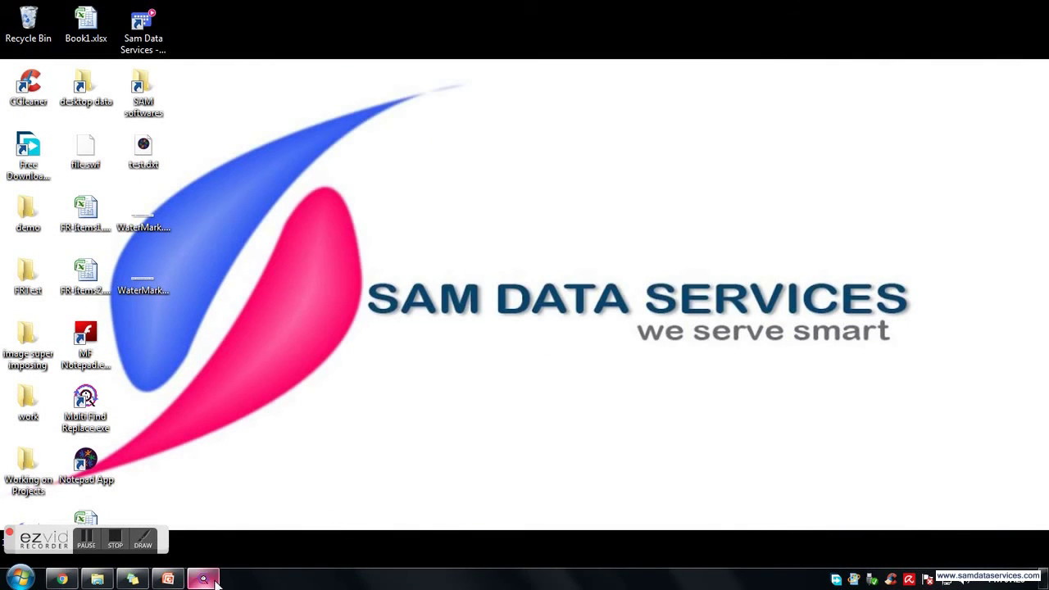
click(209, 580)
drag(747, 432, 745, 471)
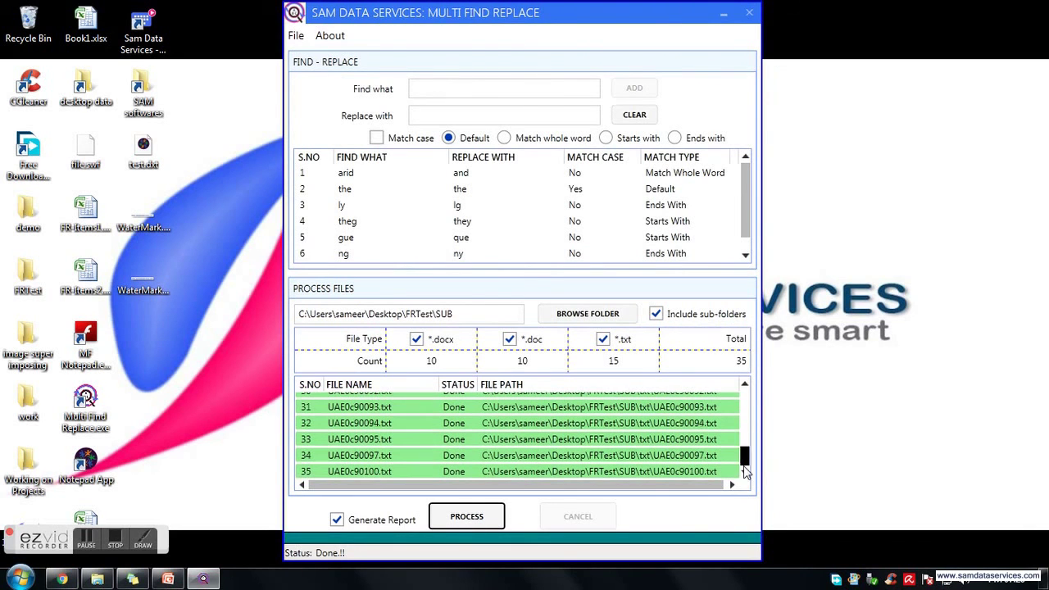
click(204, 580)
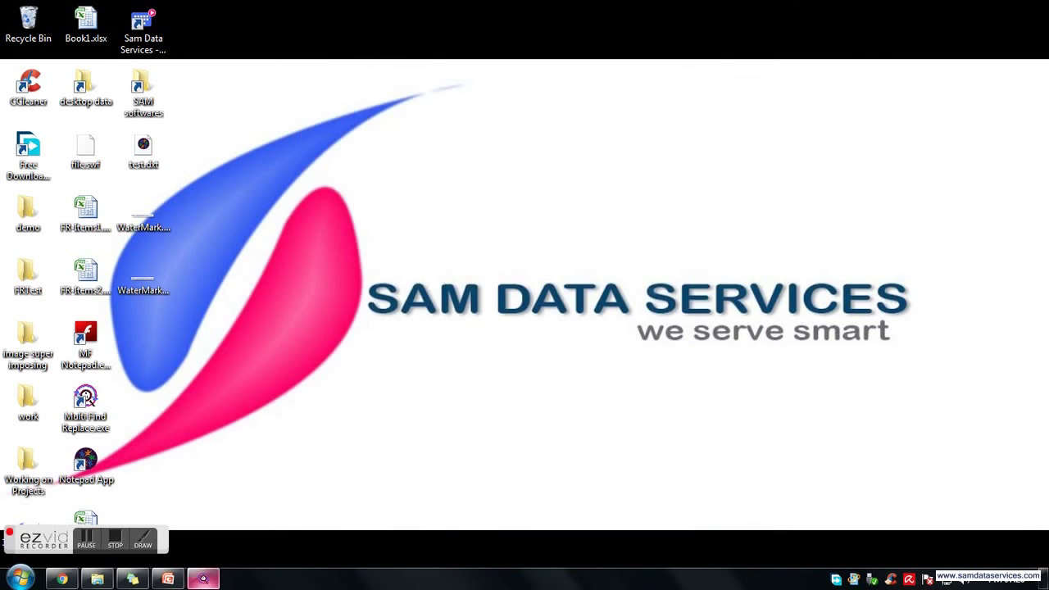
Switch to the Multi Find Replace.pptx presentation in PowerPoint and show slide 7, "Our other products"
click(168, 580)
click(93, 418)
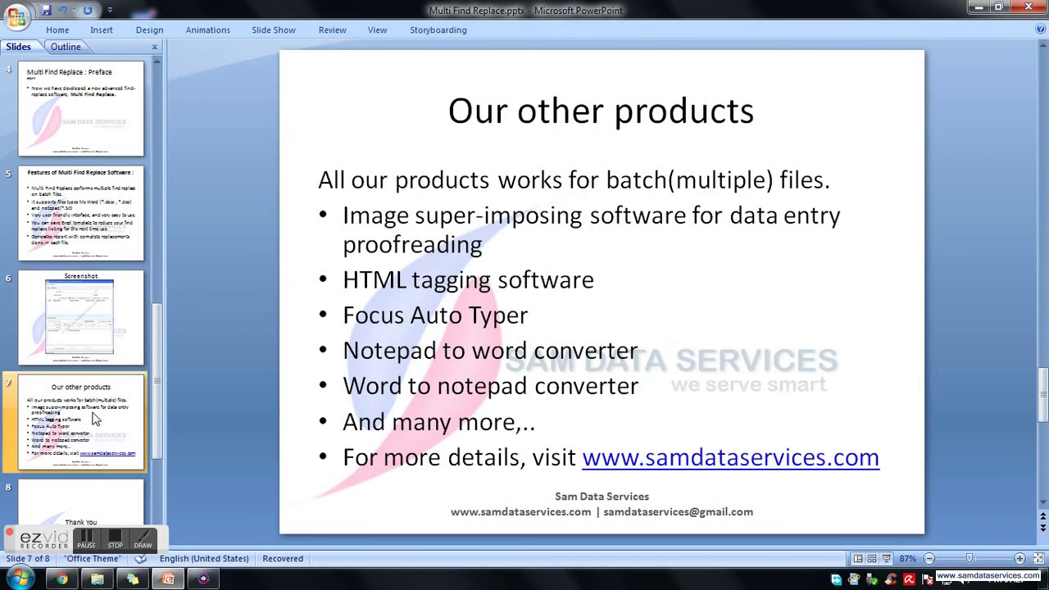